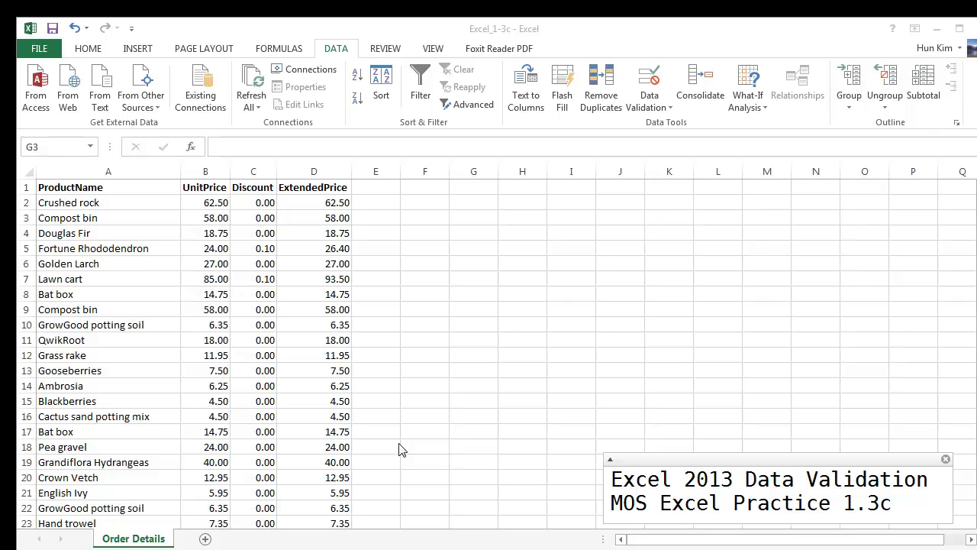
# Step: Review the Discount values in column C from C2 down to about row 62
pyautogui.click(267, 205)
pyautogui.press('Up')
pyautogui.press('Down')
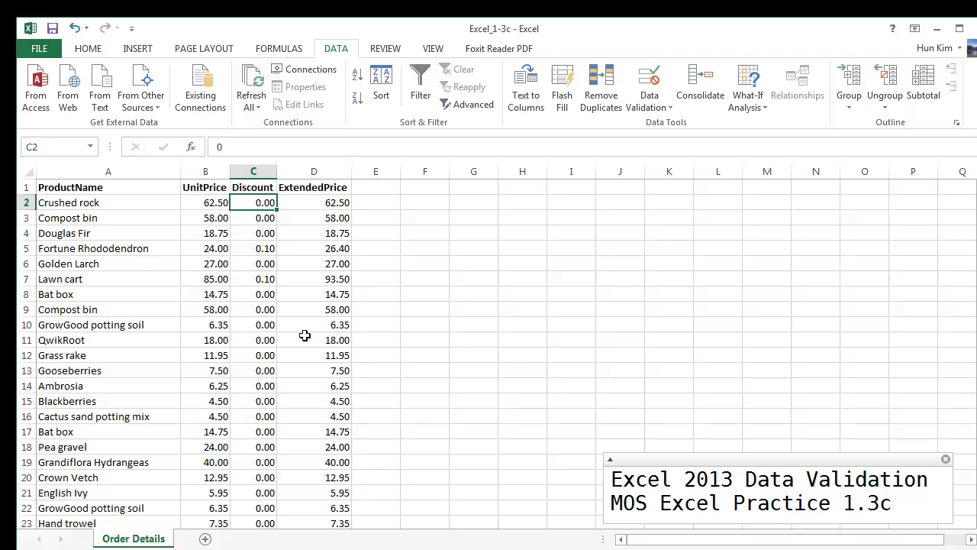
pyautogui.press('Down')
pyautogui.press('Down')
pyautogui.press('Down')
pyautogui.press('Down')
pyautogui.press('Down')
pyautogui.press('Down')
pyautogui.press('Down')
pyautogui.press('Down')
pyautogui.press('Down')
pyautogui.press('Down')
pyautogui.press('Down')
pyautogui.press('Down')
pyautogui.press('Down')
pyautogui.press('Down')
pyautogui.press('Down')
pyautogui.press('Down')
pyautogui.press('Down')
pyautogui.press('Down')
pyautogui.press('Down')
pyautogui.press('Down')
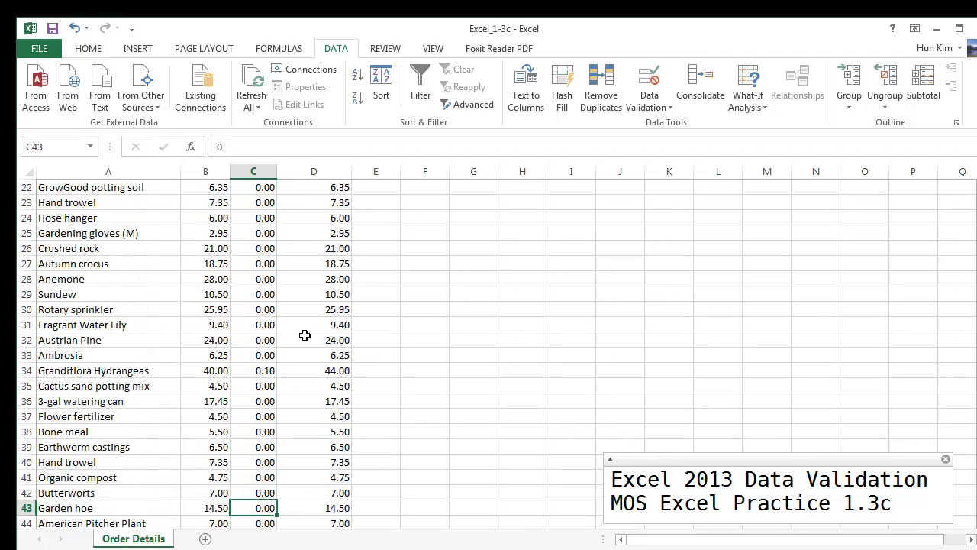
pyautogui.press('Up')
pyautogui.press('Up')
pyautogui.press('Up')
pyautogui.press('Up')
pyautogui.press('Up')
pyautogui.press('Up')
pyautogui.press('Up')
pyautogui.press('Up')
pyautogui.press('Up')
pyautogui.press('Up')
pyautogui.press('Up')
pyautogui.press('Up')
pyautogui.press('Up')
pyautogui.press('Up')
pyautogui.press('Up')
pyautogui.press('Up')
pyautogui.press('Up')
pyautogui.press('Up')
pyautogui.press('Up')
pyautogui.press('Up')
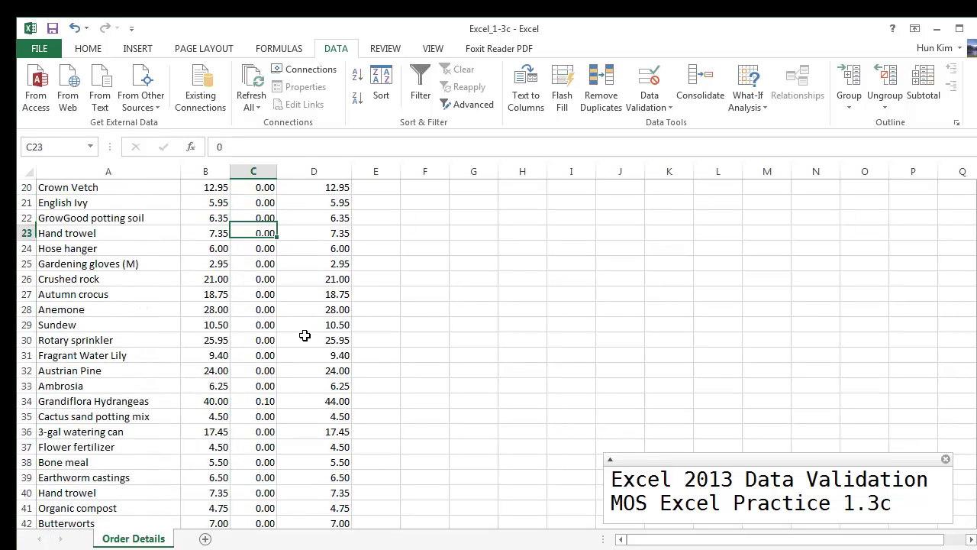
pyautogui.press('Down')
pyautogui.press('Down')
pyautogui.press('Down')
pyautogui.press('Down')
pyautogui.press('Down')
pyautogui.press('Down')
pyautogui.press('Down')
pyautogui.press('Down')
pyautogui.press('Down')
pyautogui.press('Down')
pyautogui.press('Down')
pyautogui.press('Down')
pyautogui.press('Up')
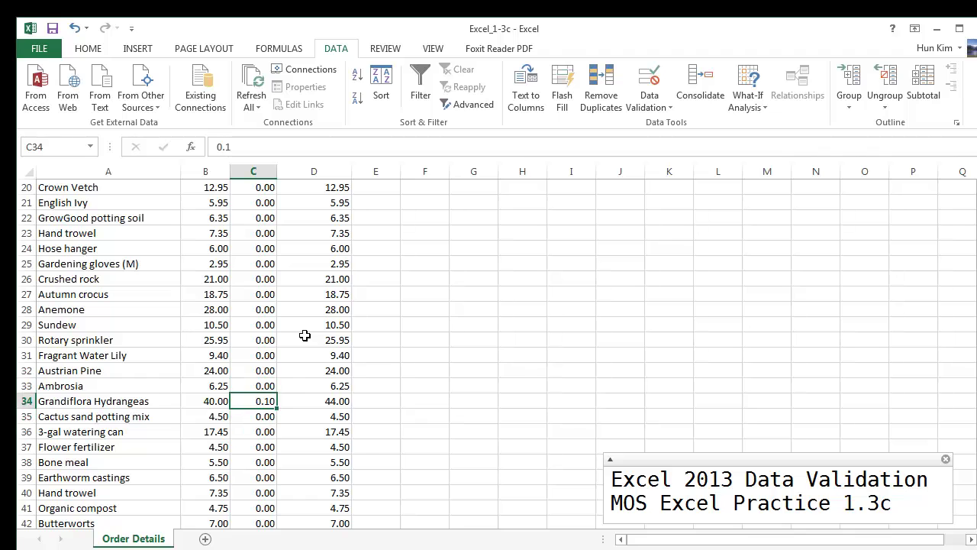
pyautogui.press('Down')
pyautogui.press('Down')
pyautogui.press('Down')
pyautogui.press('Down')
pyautogui.press('Down')
pyautogui.press('Down')
pyautogui.press('Down')
pyautogui.press('Down')
pyautogui.press('Down')
pyautogui.press('Down')
pyautogui.press('Down')
pyautogui.press('Down')
pyautogui.press('Down')
pyautogui.press('Down')
pyautogui.press('Down')
pyautogui.press('Down')
pyautogui.press('Down')
pyautogui.press('Down')
pyautogui.press('Down')
pyautogui.press('Down')
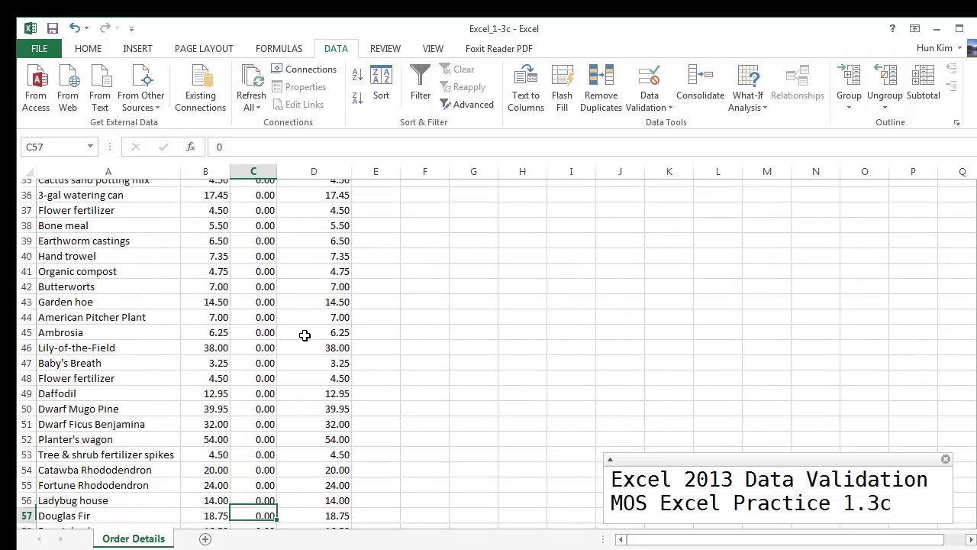
pyautogui.press('Down')
pyautogui.press('Down')
pyautogui.press('Down')
pyautogui.press('Down')
pyautogui.press('Down')
pyautogui.press('Up')
pyautogui.press('Up')
pyautogui.press('Up')
pyautogui.press('Up')
pyautogui.press('Up')
pyautogui.press('Up')
pyautogui.press('Up')
pyautogui.press('Up')
pyautogui.press('Up')
pyautogui.press('Up')
pyautogui.press('Up')
pyautogui.press('Up')
pyautogui.press('Up')
pyautogui.press('Up')
pyautogui.press('Up')
pyautogui.press('Up')
pyautogui.press('Up')
pyautogui.press('Up')
pyautogui.press('Up')
pyautogui.press('Up')
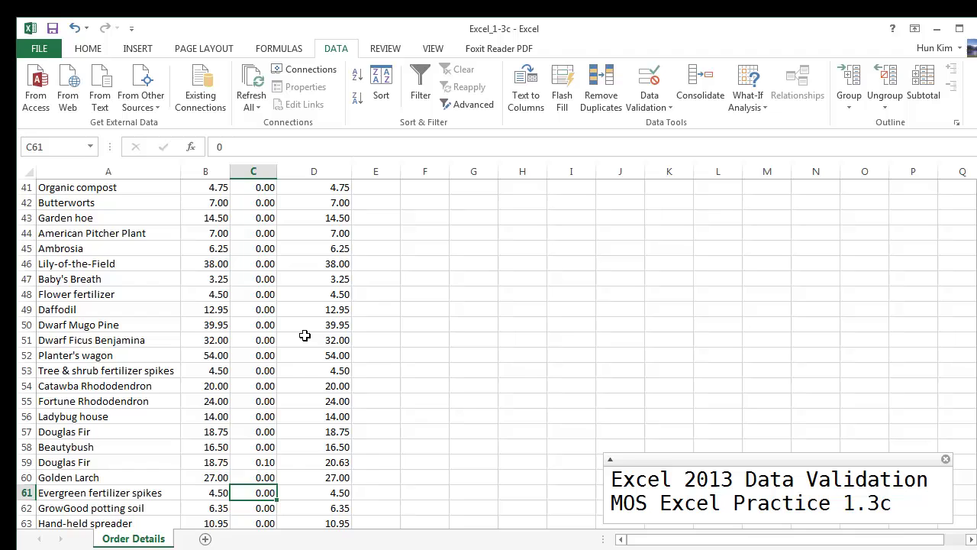
pyautogui.press('Up')
pyautogui.press('Up')
pyautogui.press('Up')
pyautogui.press('Up')
pyautogui.press('Up')
pyautogui.press('Up')
pyautogui.press('Up')
pyautogui.press('Up')
pyautogui.press('Up')
pyautogui.press('Up')
pyautogui.press('Up')
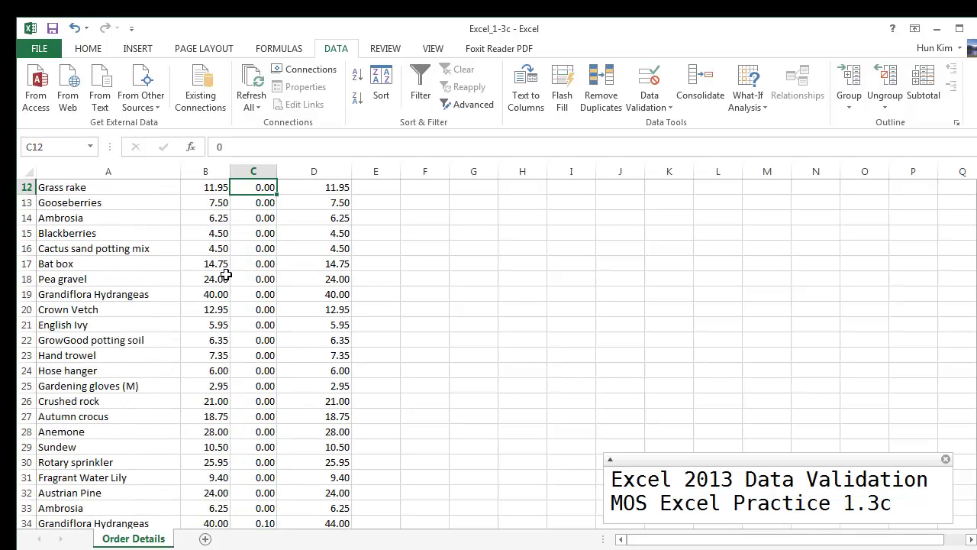
# Step: Select the Discount range starting at header C1 and scroll through its entries
pyautogui.click(269, 269)
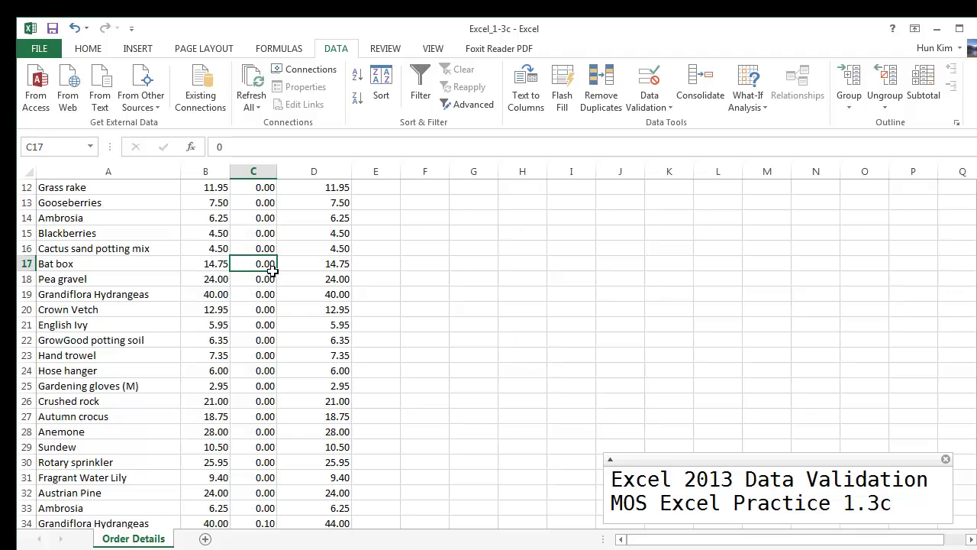
pyautogui.click(419, 234)
pyautogui.press('Up')
pyautogui.press('Up')
pyautogui.press('Up')
pyautogui.press('Up')
pyautogui.press('Up')
pyautogui.press('Up')
pyautogui.press('Up')
pyautogui.press('Up')
pyautogui.press('Up')
pyautogui.press('Up')
pyautogui.press('Up')
pyautogui.press('Up')
pyautogui.press('Up')
pyautogui.press('Up')
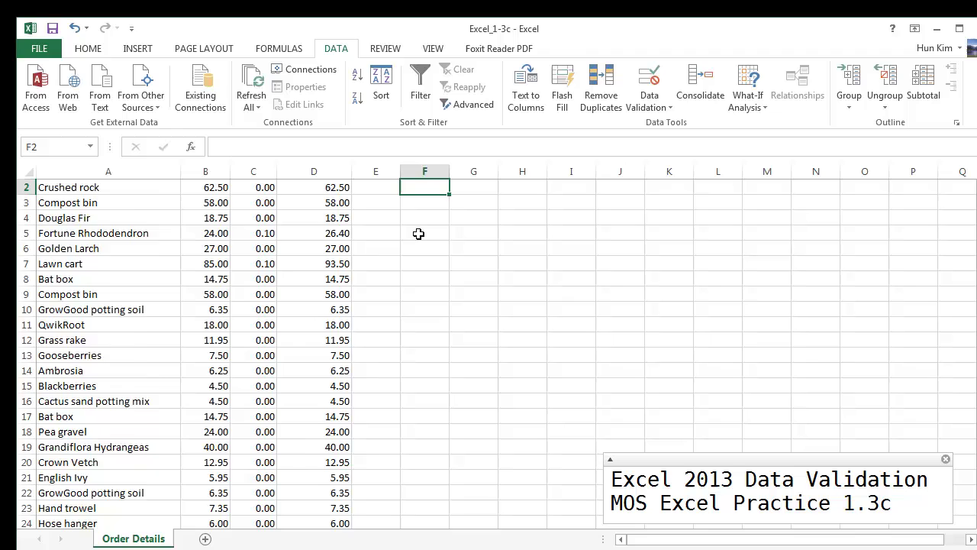
pyautogui.moveTo(263, 203); pyautogui.dragTo(284, 489)
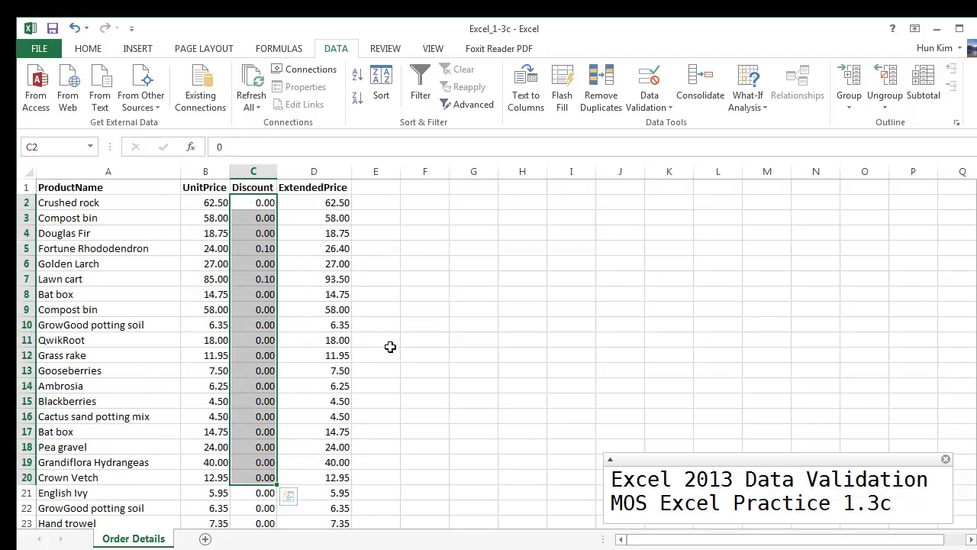
pyautogui.click(388, 344)
pyautogui.click(254, 187)
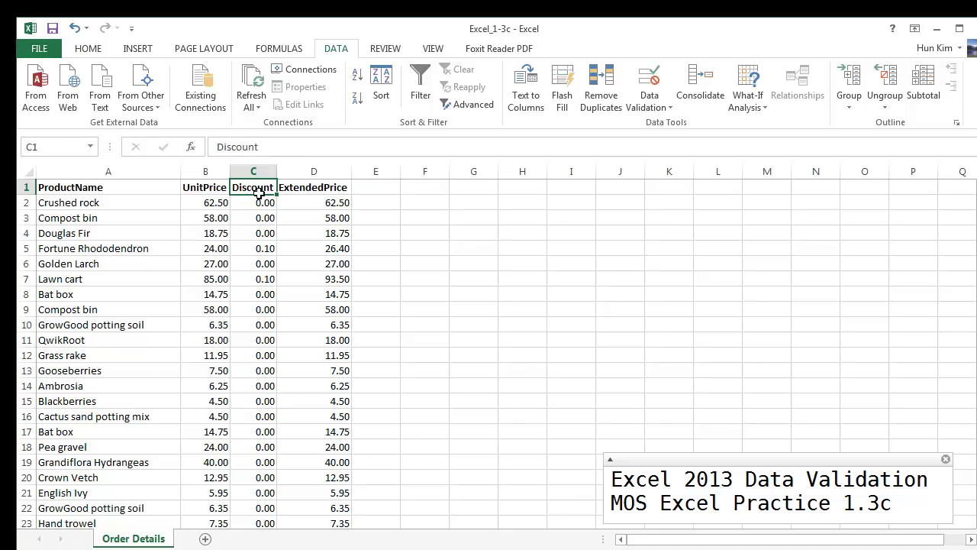
pyautogui.click(261, 219)
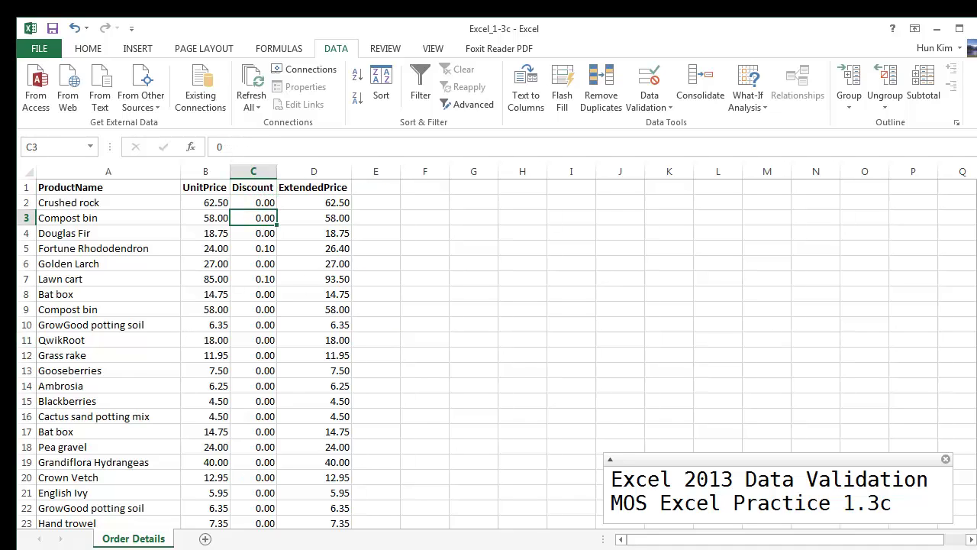
pyautogui.scroll(-20, 496, 351)
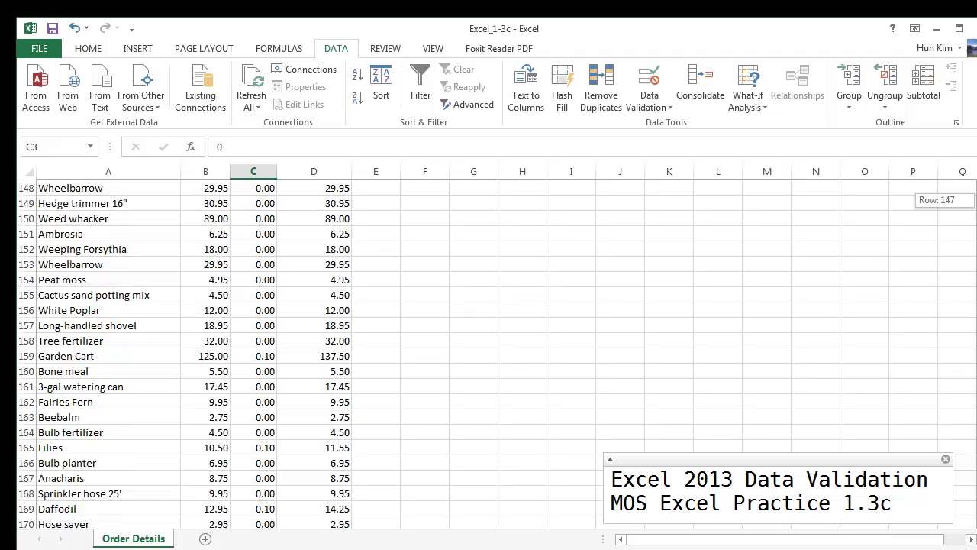
pyautogui.scroll(-15, 496, 351)
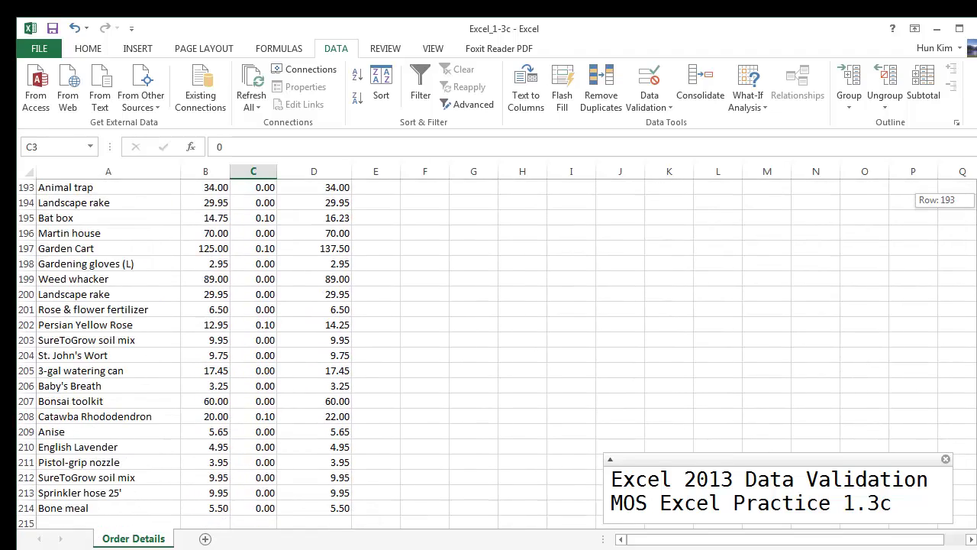
pyautogui.scroll(20, 496, 351)
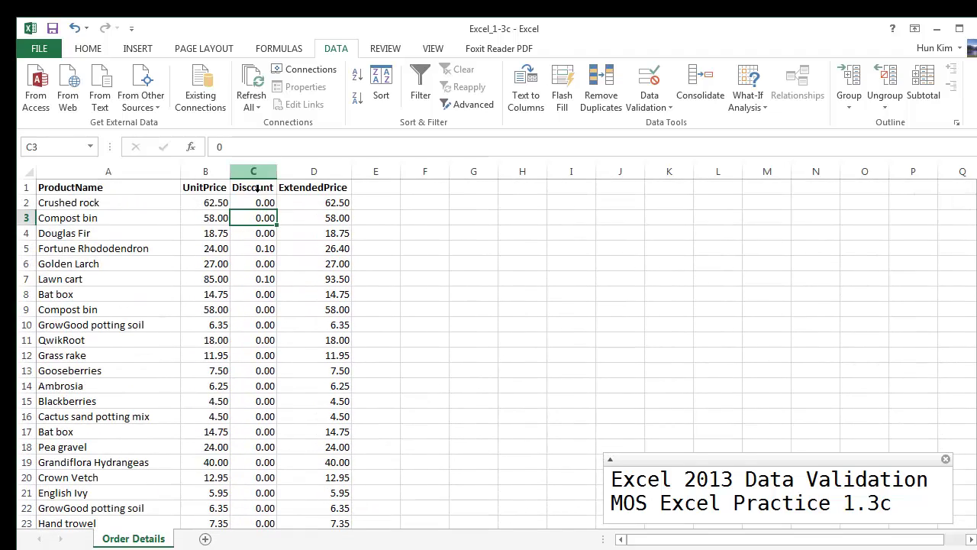
# Step: Select the Discount column and bring up the Data Validation dialog
pyautogui.click(260, 183)
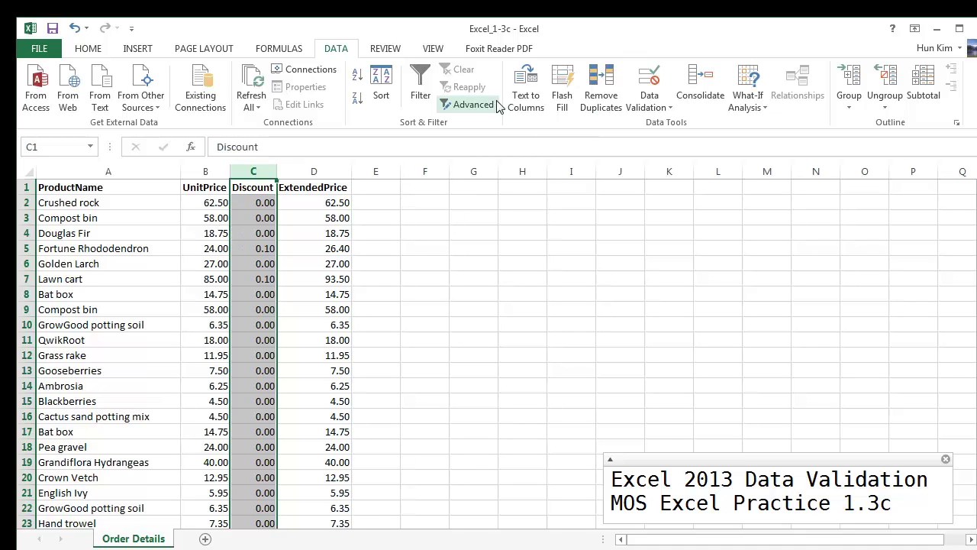
pyautogui.click(289, 49)
pyautogui.click(333, 50)
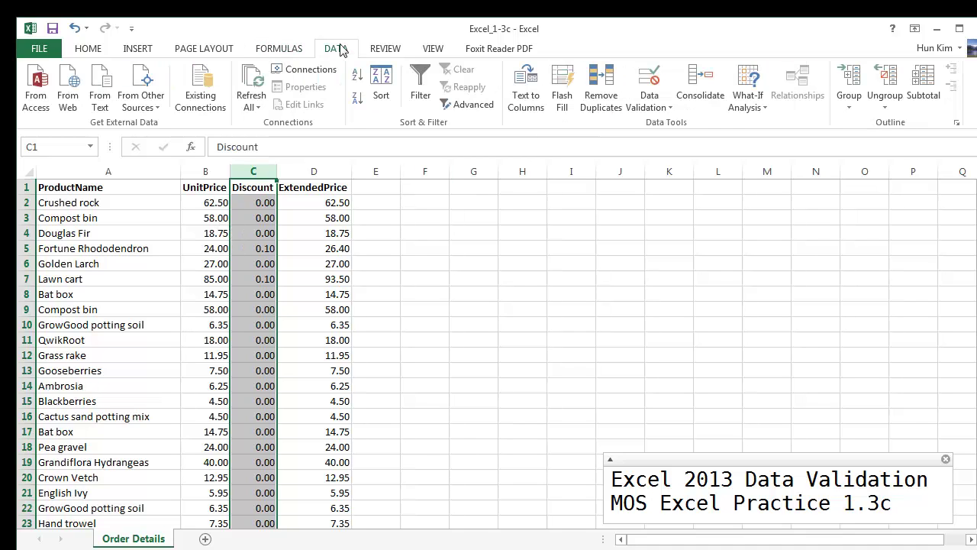
pyautogui.click(658, 109)
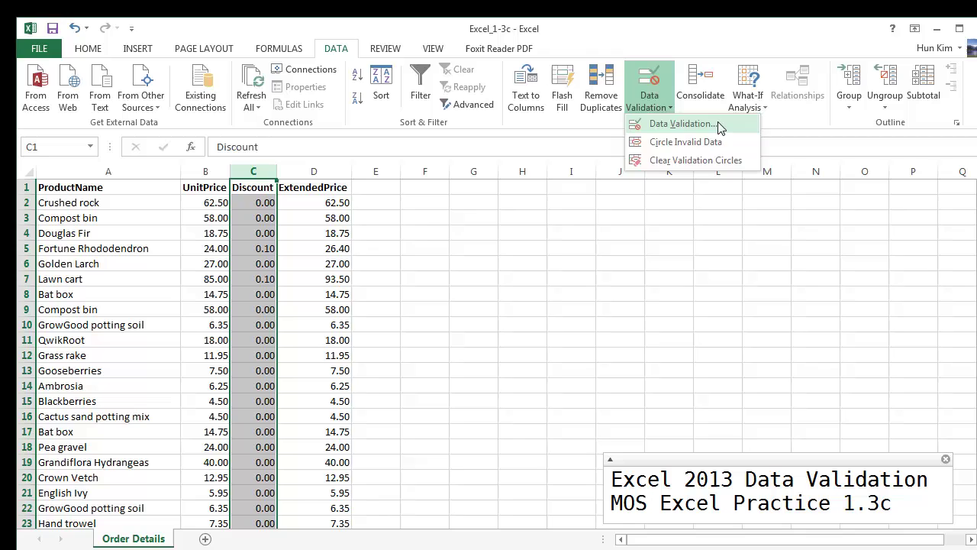
pyautogui.click(681, 124)
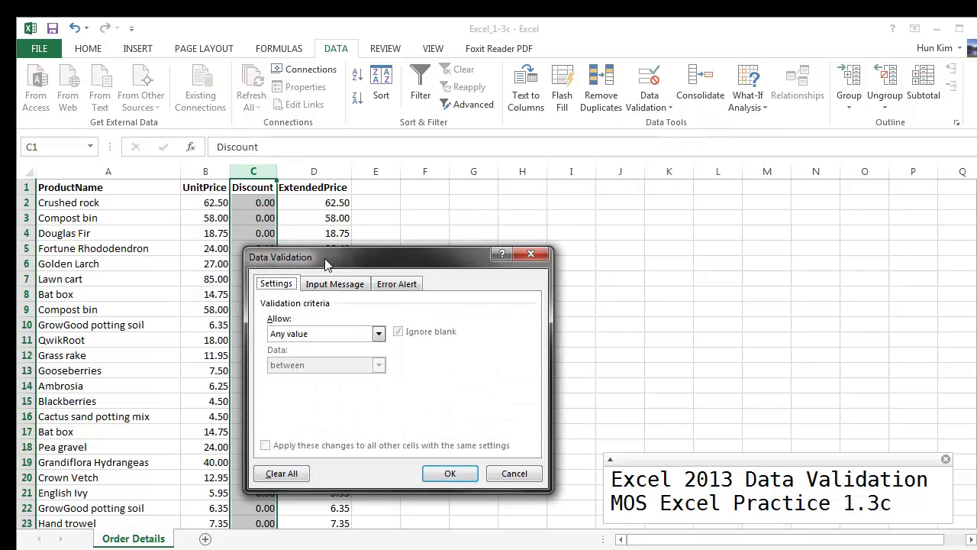
pyautogui.moveTo(326, 264); pyautogui.dragTo(497, 197)
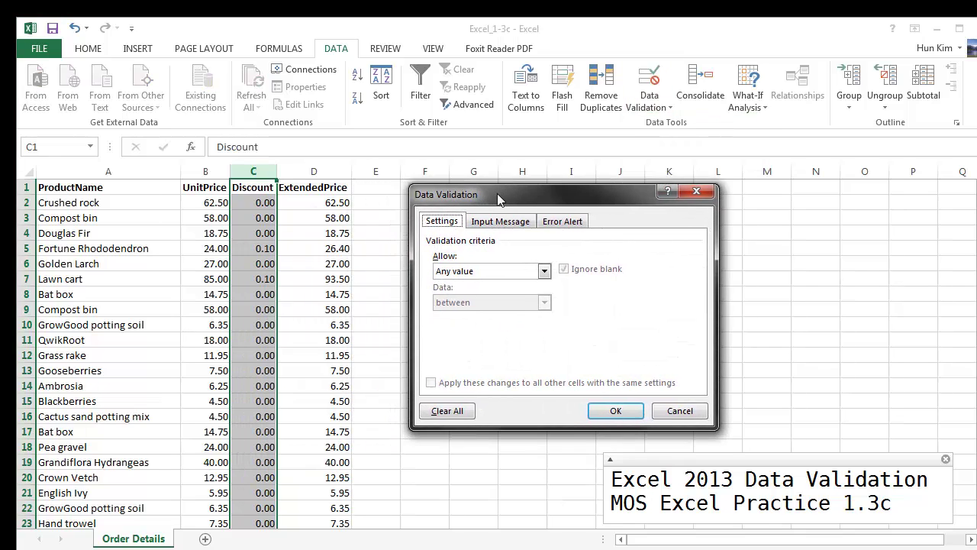
# Step: Allow only decimals between 0 and .2 in column C and apply the rule
pyautogui.click(468, 273)
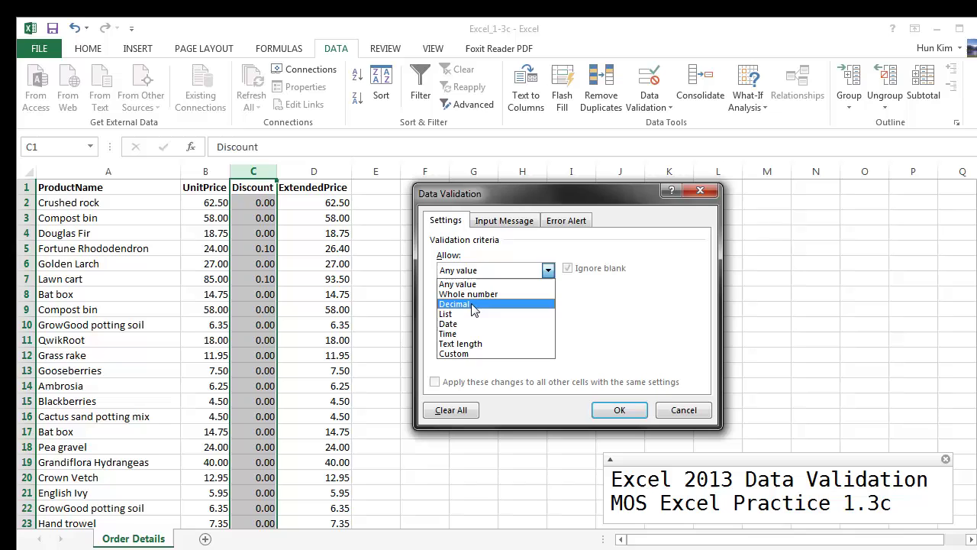
pyautogui.click(472, 304)
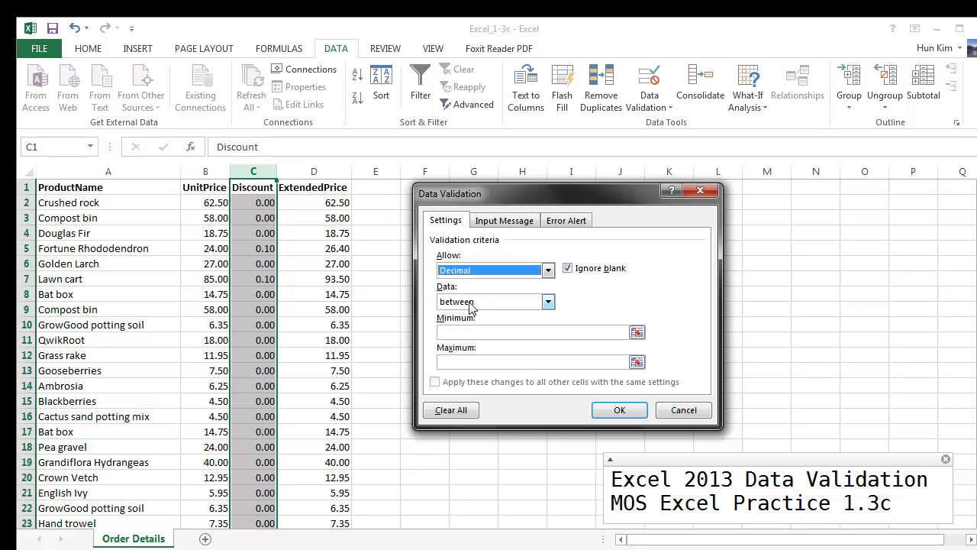
pyautogui.click(477, 302)
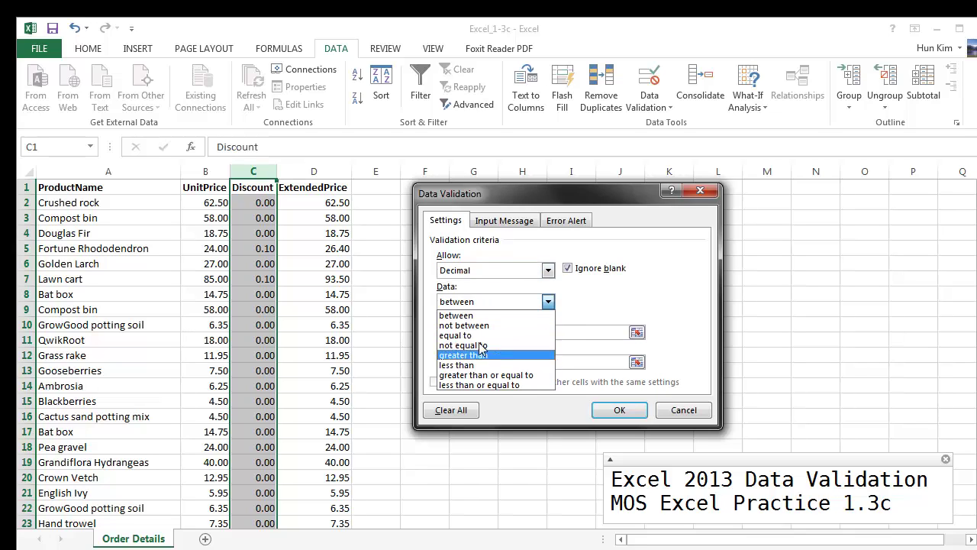
pyautogui.click(458, 315)
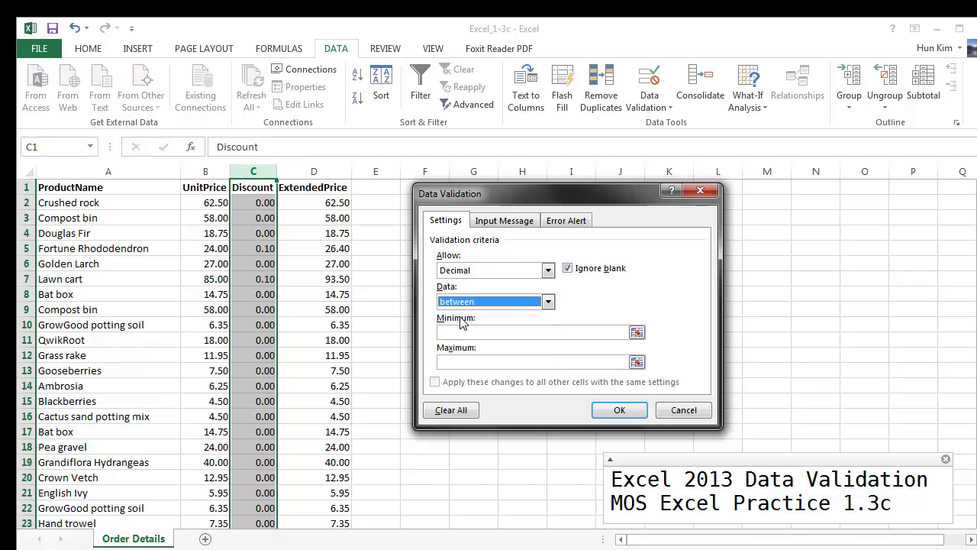
pyautogui.click(484, 337)
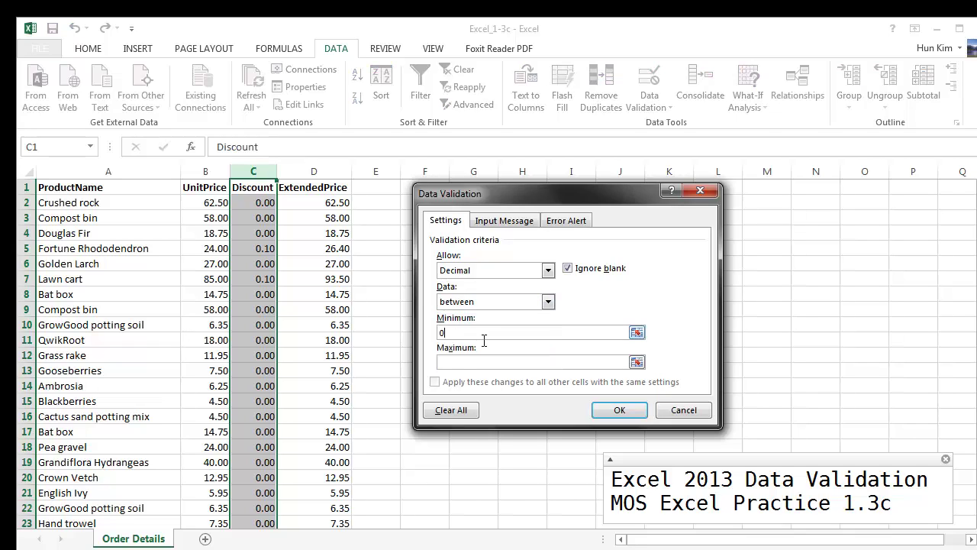
pyautogui.click(458, 363)
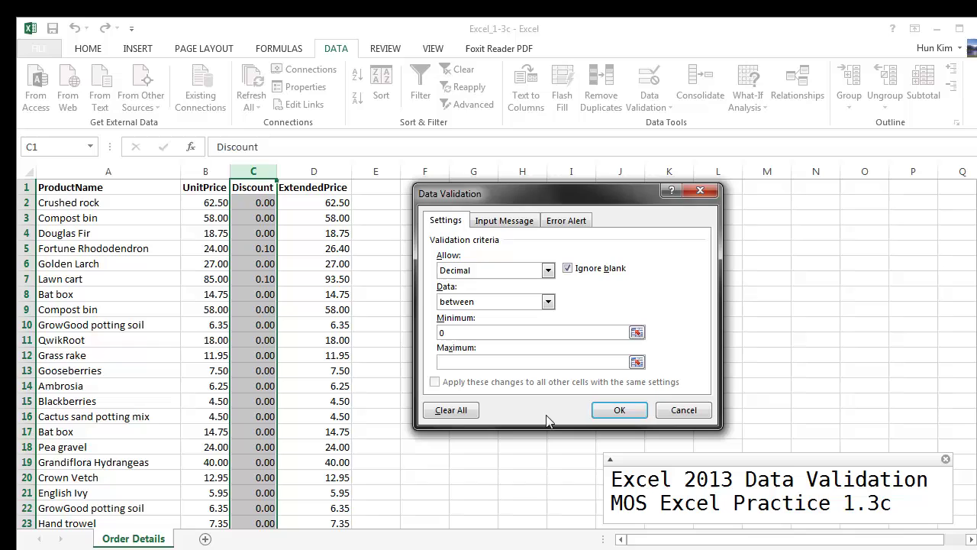
pyautogui.write('.2')
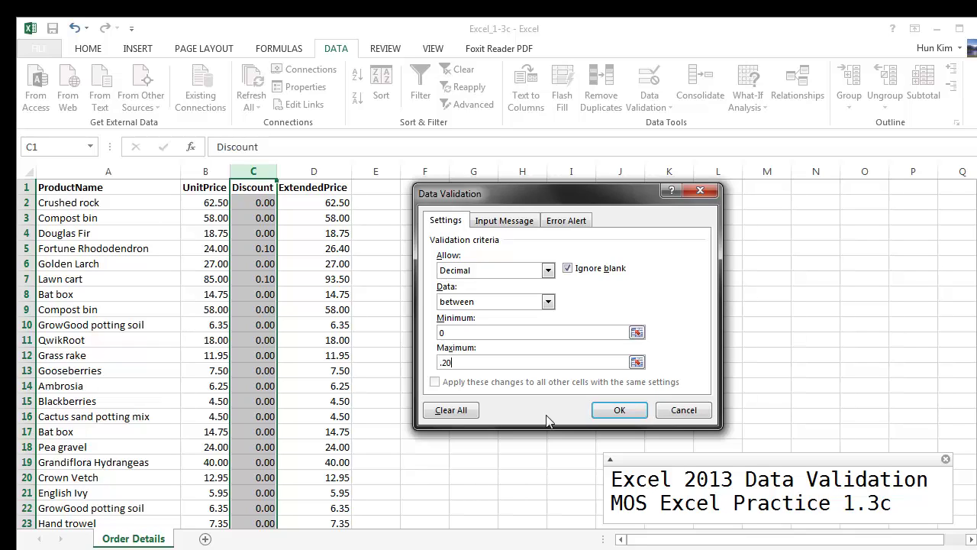
pyautogui.click(619, 410)
# Step: Test .30 in QwikRoot's C11, see it rejected, and enter .05 instead
pyautogui.click(519, 328)
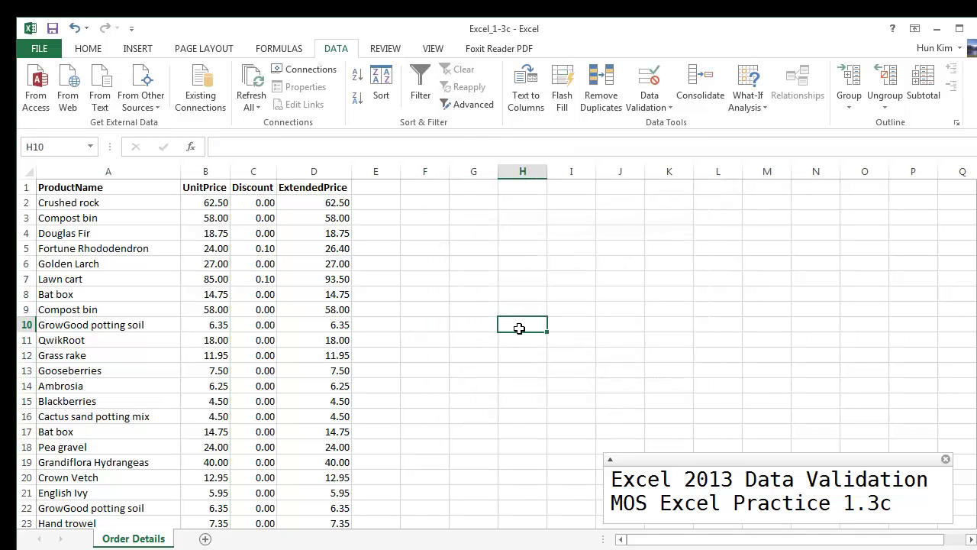
pyautogui.click(263, 342)
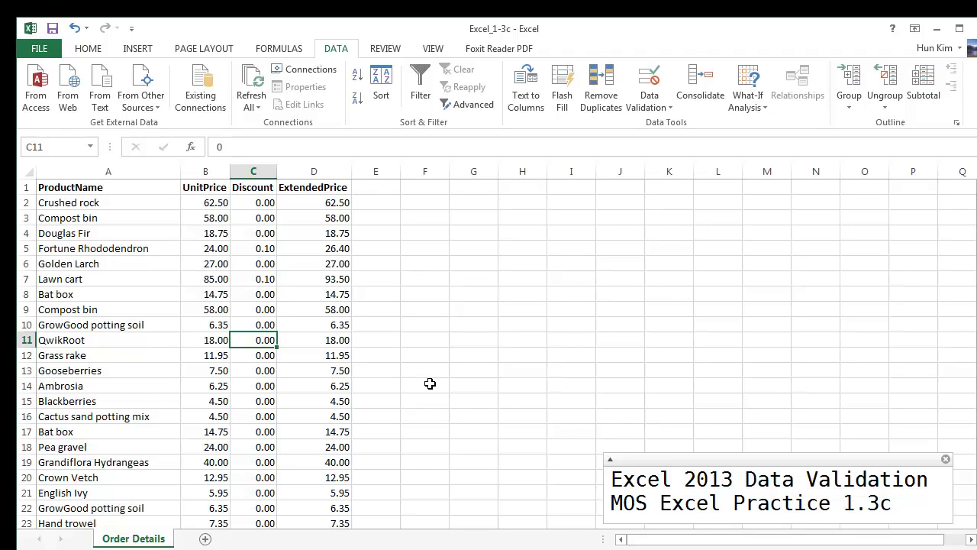
pyautogui.write('.30')
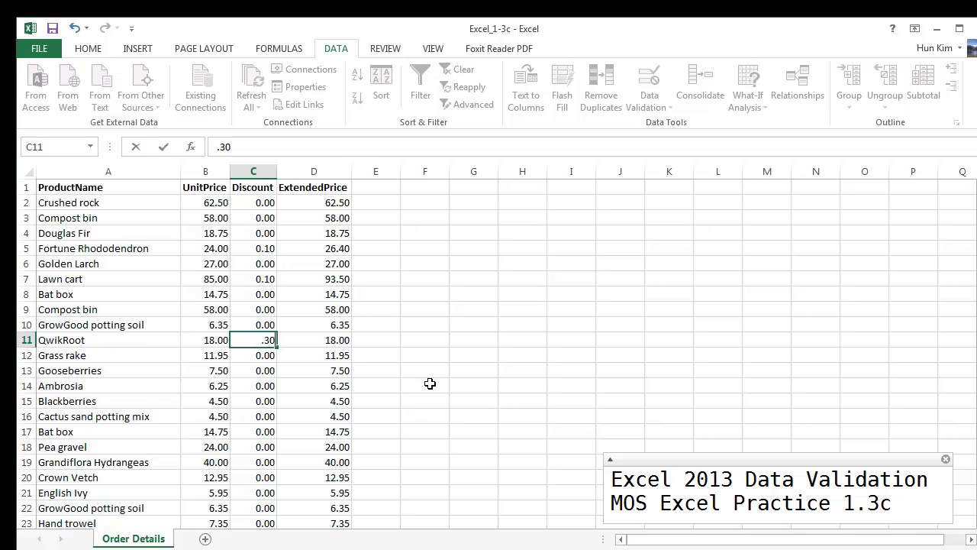
pyautogui.press('Return')
pyautogui.moveTo(657, 382); pyautogui.dragTo(417, 269)
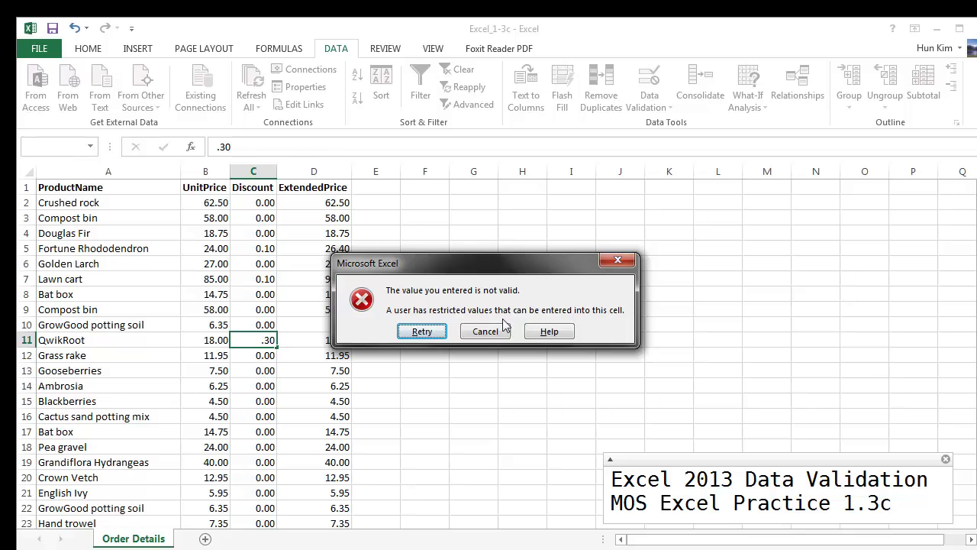
pyautogui.click(422, 331)
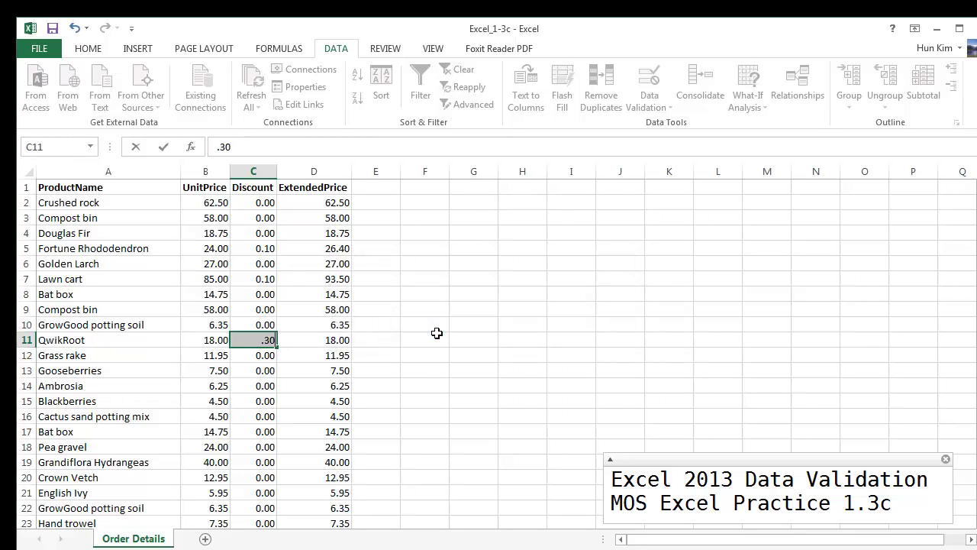
pyautogui.press('Delete')
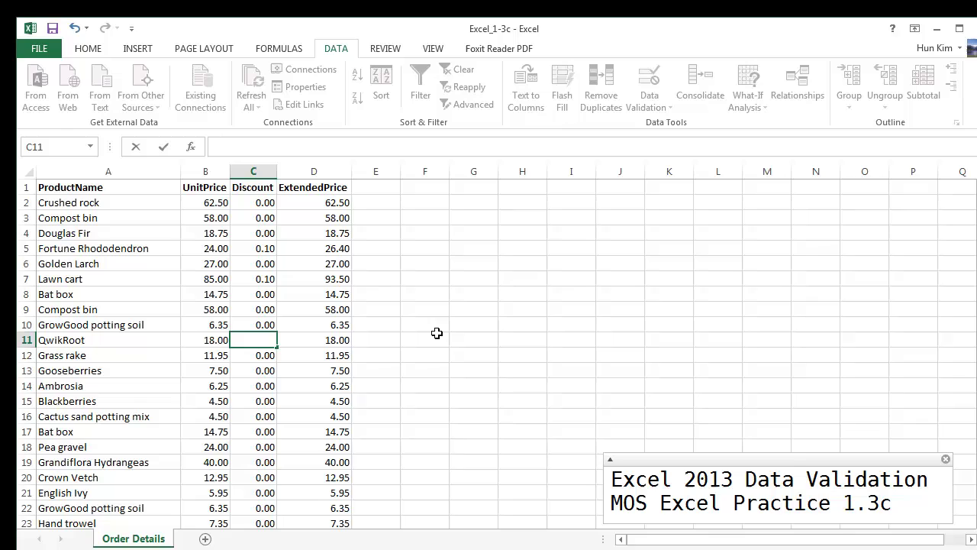
pyautogui.write('.05')
pyautogui.press('Return')
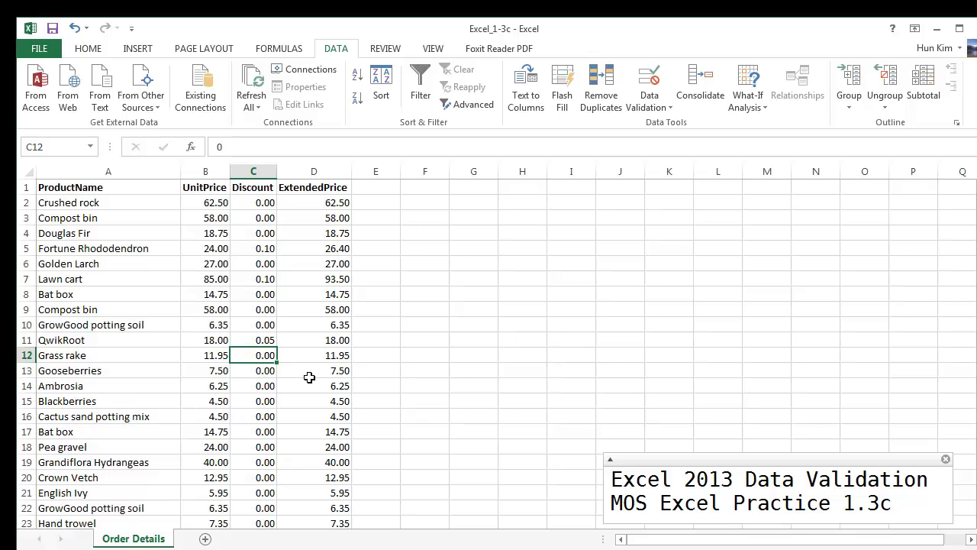
# Step: Test .3 in Grass rake's C12 and cancel the rejected entry, leaving 0.00
pyautogui.write('.3')
pyautogui.press('Return')
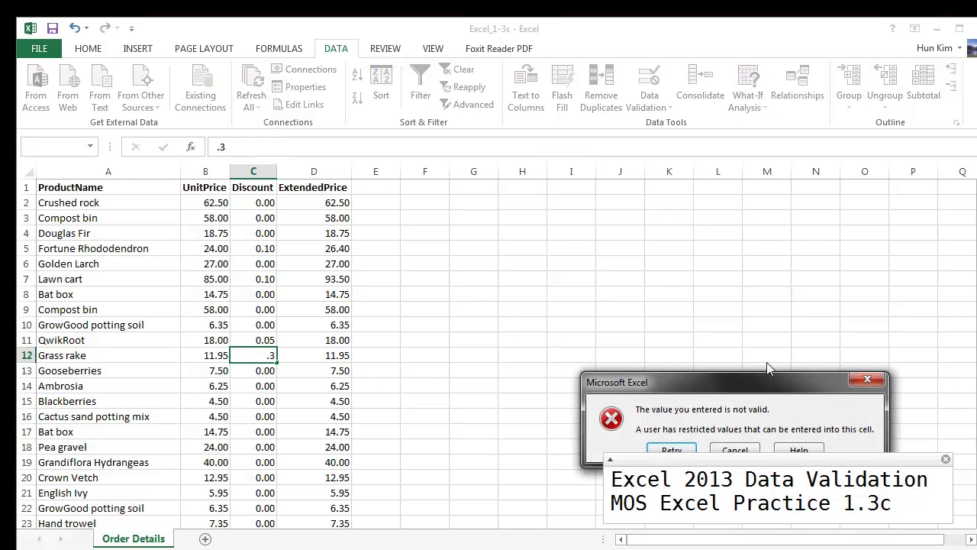
pyautogui.moveTo(765, 377); pyautogui.dragTo(589, 267)
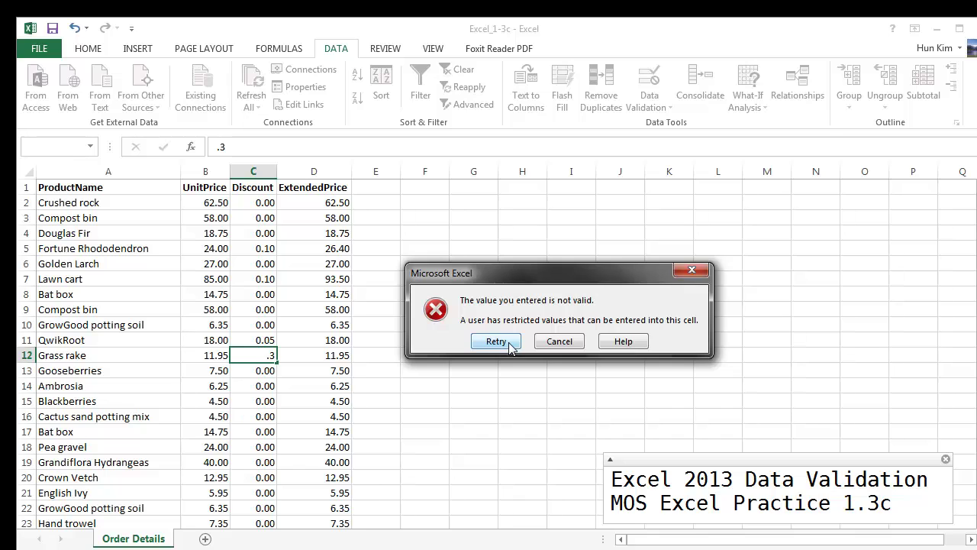
pyautogui.click(563, 342)
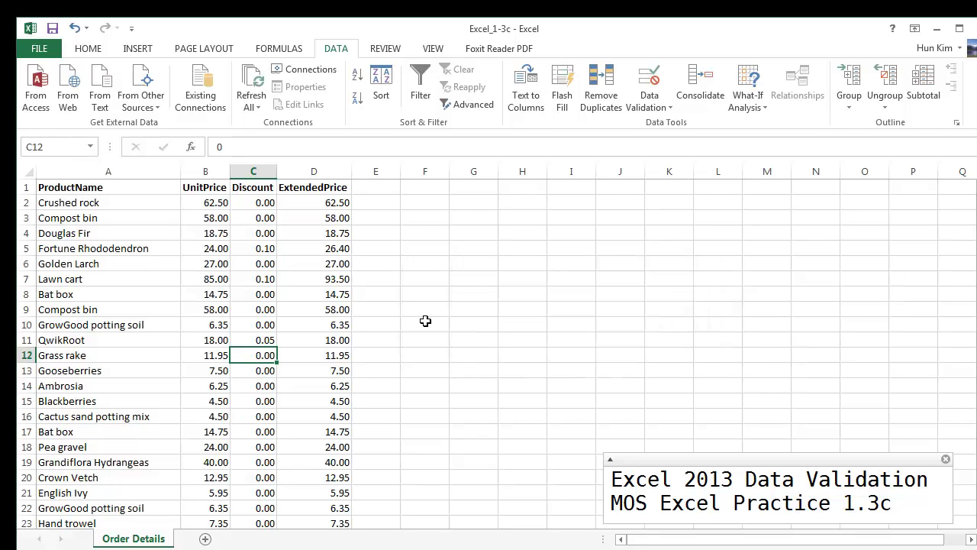
# Step: Clear column C's old validation and define a Decimal rule between 0 and .50
pyautogui.click(270, 188)
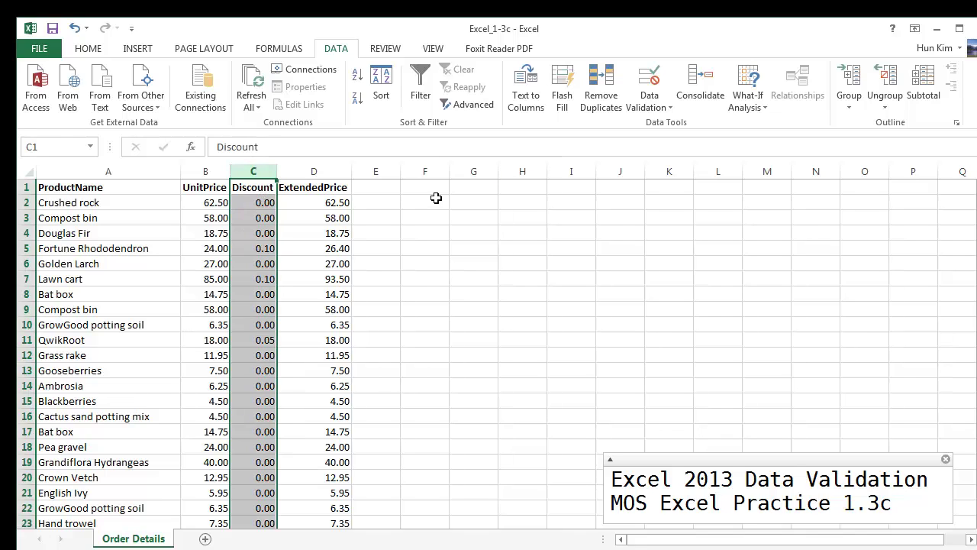
pyautogui.click(661, 107)
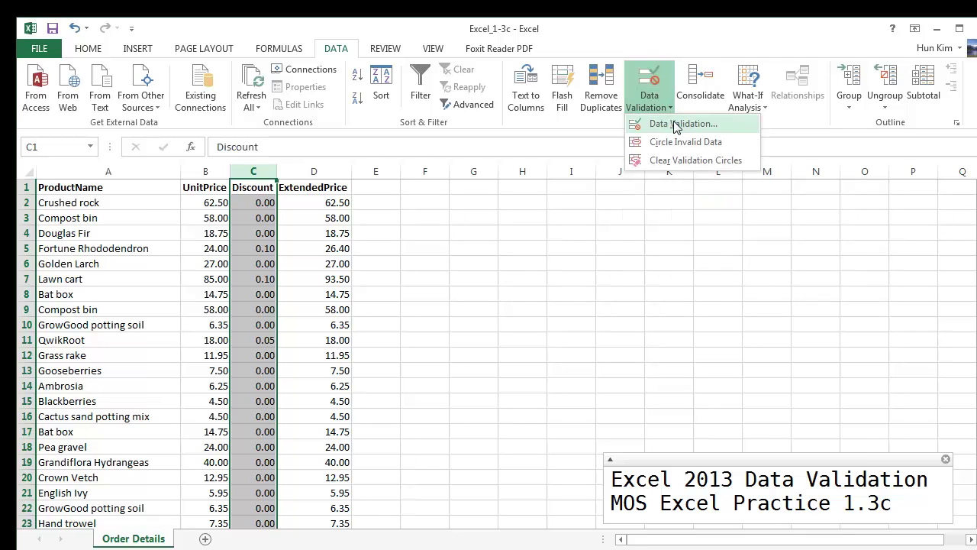
pyautogui.click(678, 124)
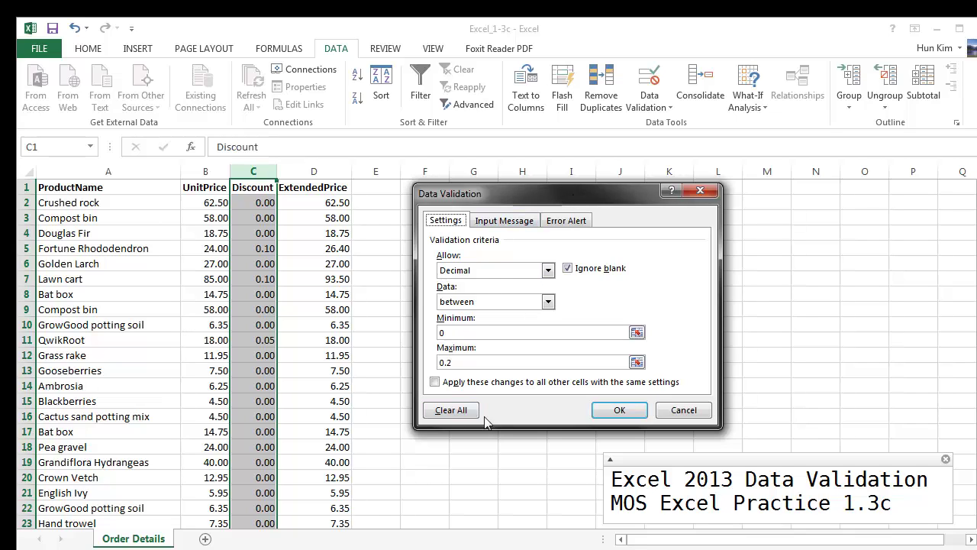
pyautogui.click(451, 413)
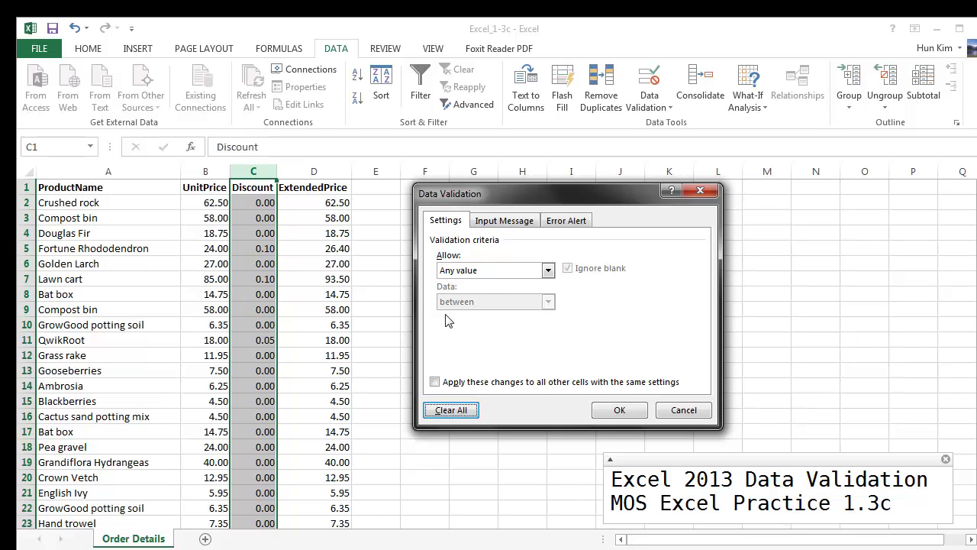
pyautogui.click(507, 271)
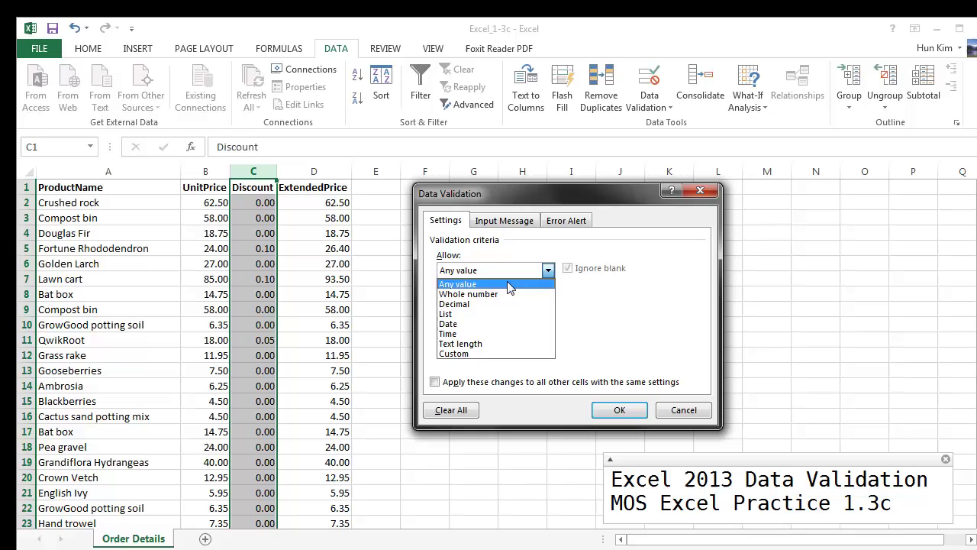
pyautogui.click(473, 304)
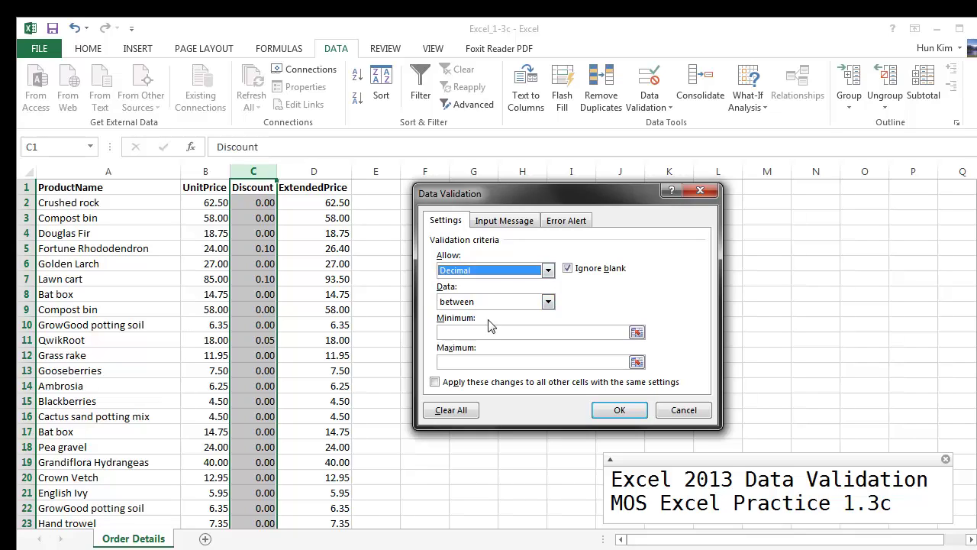
pyautogui.click(482, 333)
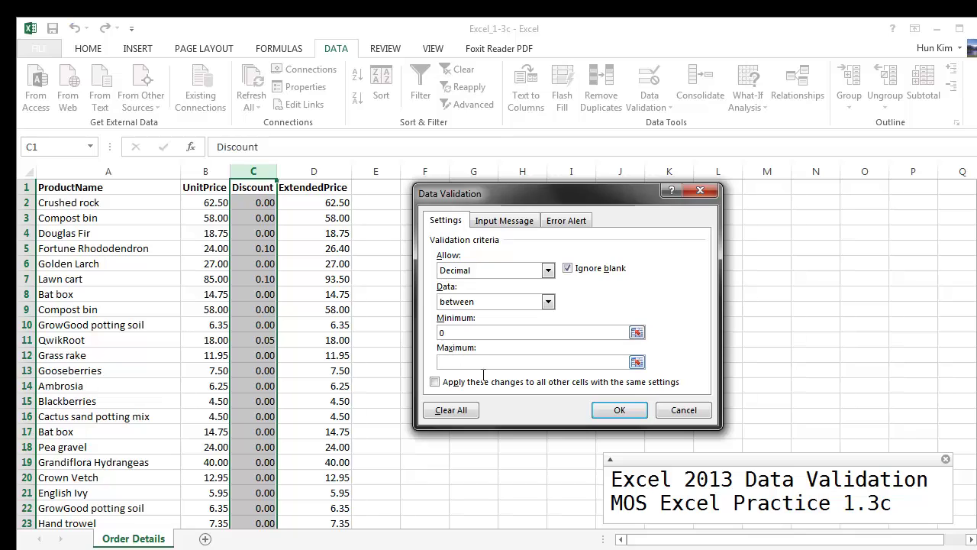
pyautogui.write('.50')
# Step: Title the input message 'Input' with text asking for a discount between 0 and 50
pyautogui.click(507, 221)
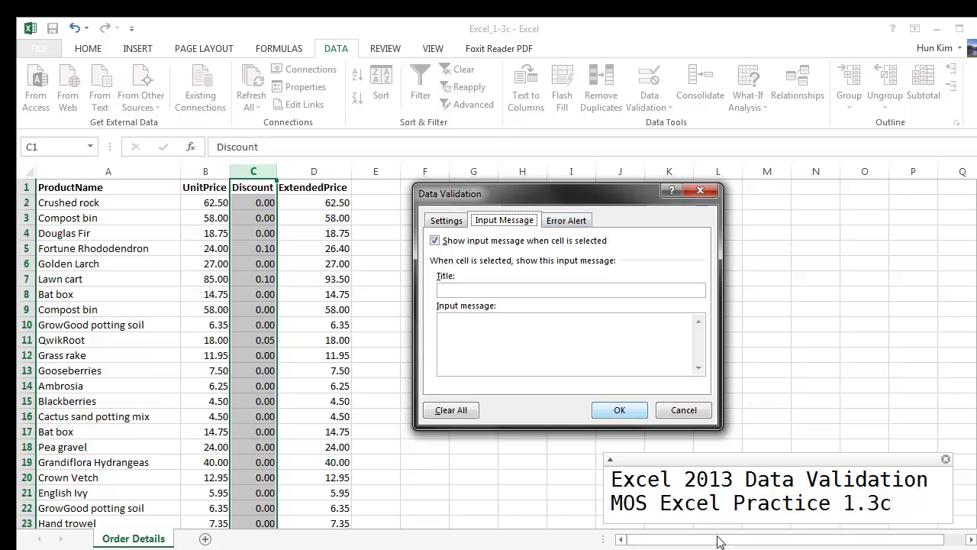
pyautogui.click(678, 494)
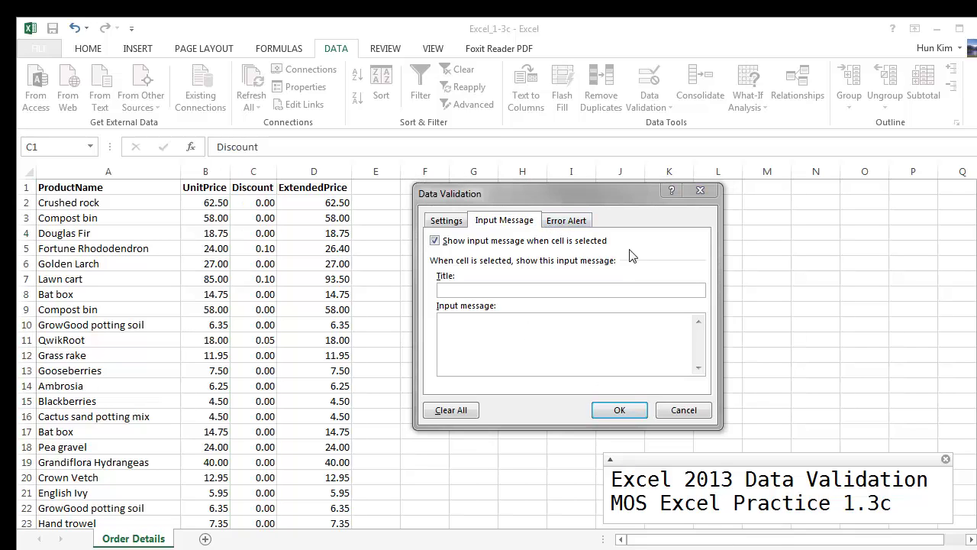
pyautogui.click(537, 290)
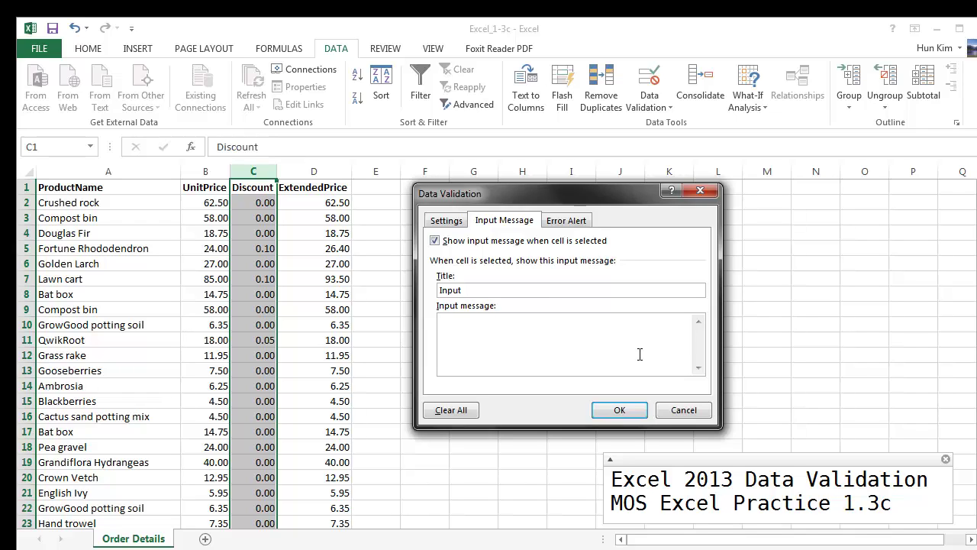
pyautogui.write('ent')
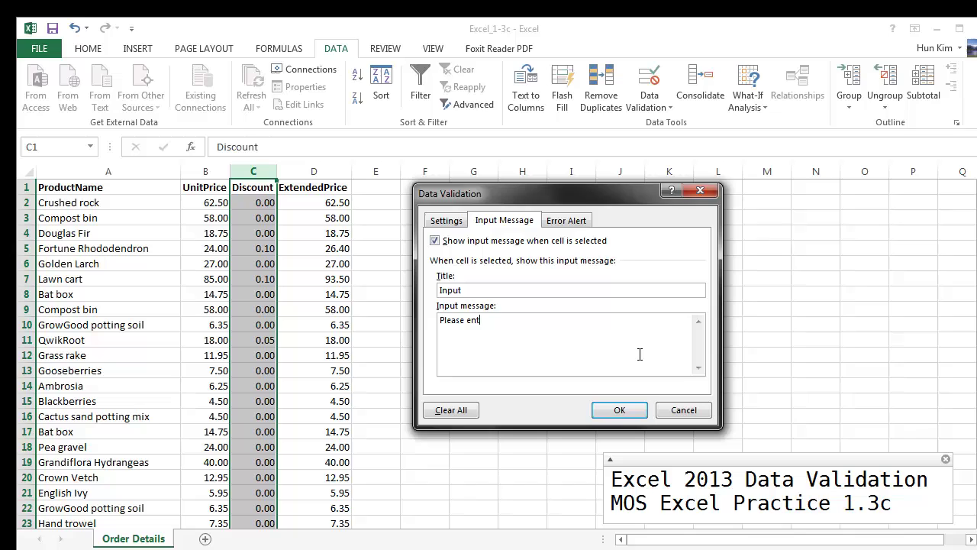
pyautogui.write('er a discount between')
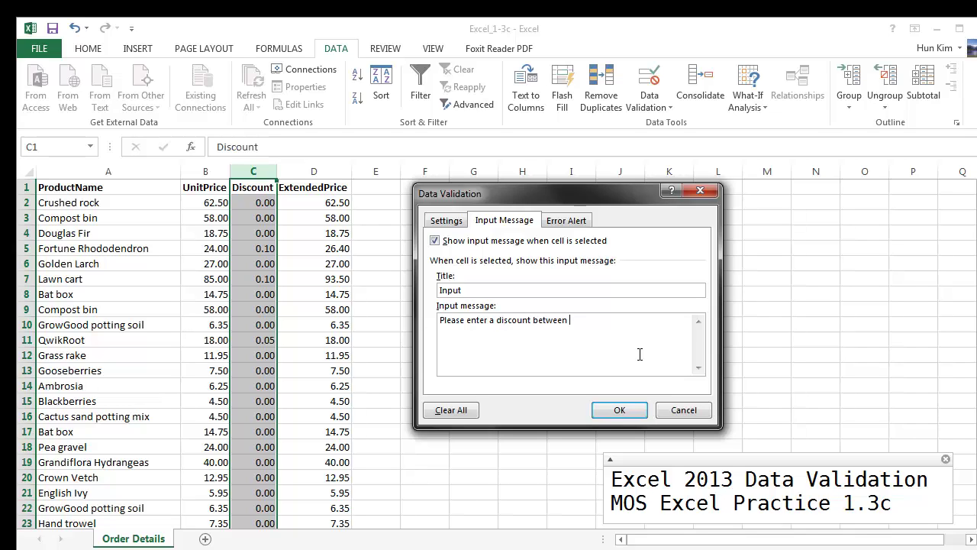
pyautogui.write(' 0 and 50!')
# Step: Give the Stop error alert the title 'Error Error Error' and message 'Epic Fail'
pyautogui.click(563, 222)
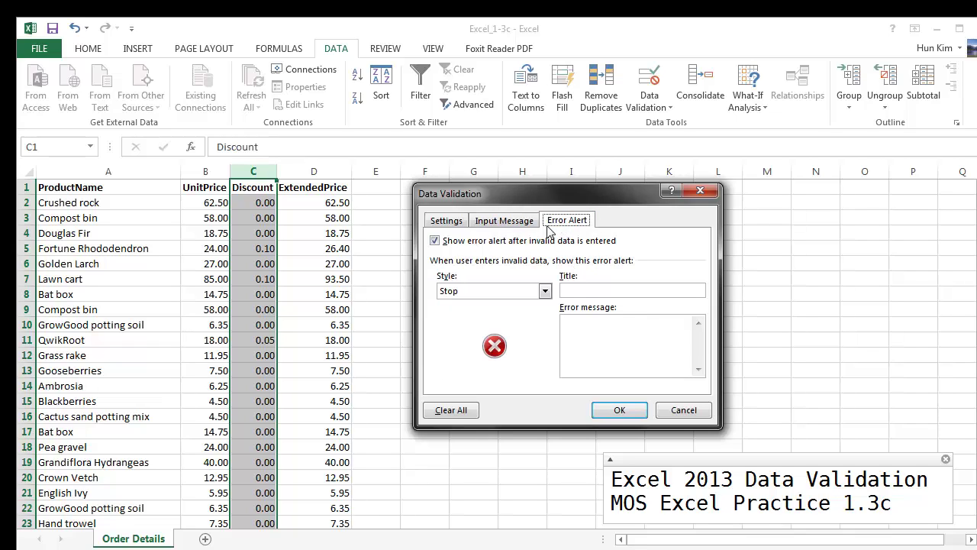
pyautogui.click(604, 293)
pyautogui.click(604, 293)
pyautogui.write('Error Ero')
pyautogui.press('BackSpace')
pyautogui.write('ror ')
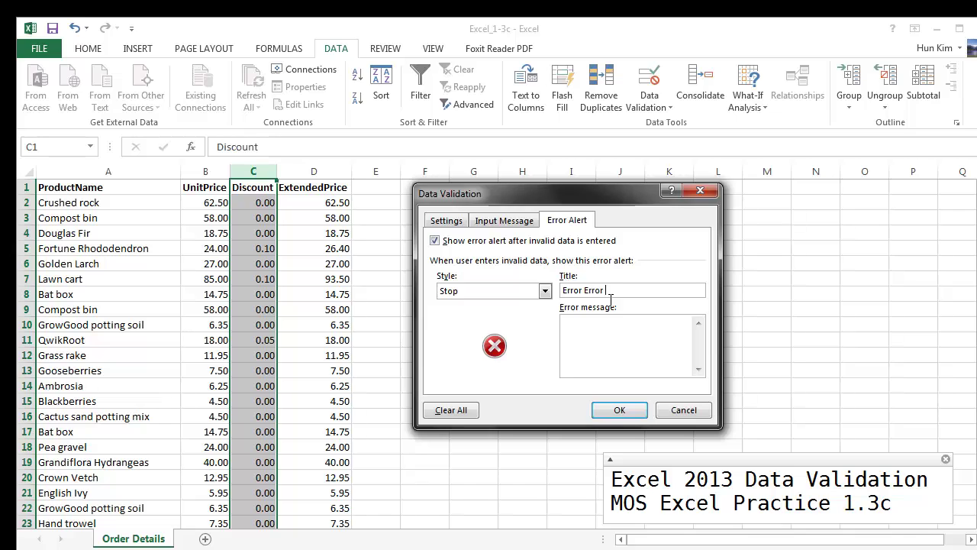
pyautogui.write('Er')
pyautogui.write('Fail')
# Step: Apply the validation and check the 'Input' prompt on Discount cells such as C9
pyautogui.click(617, 410)
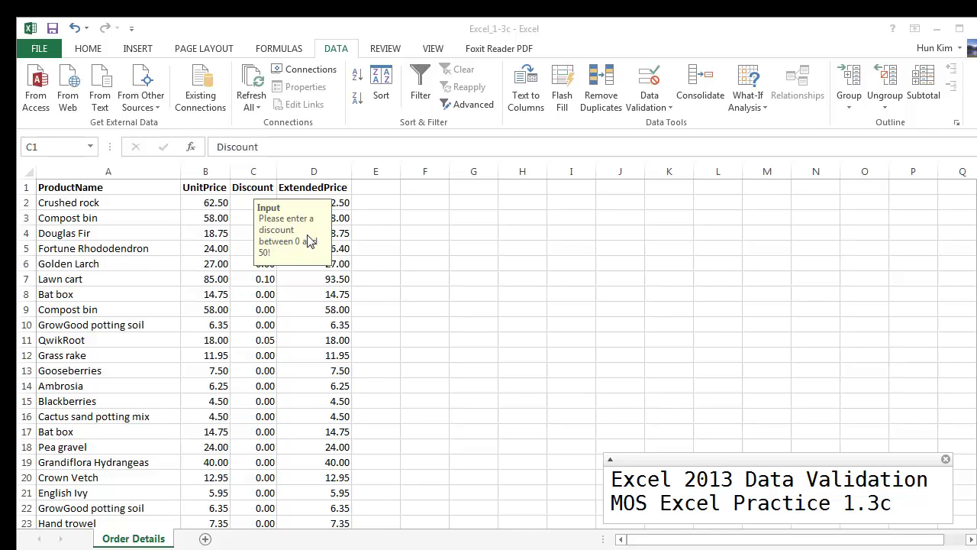
pyautogui.click(449, 282)
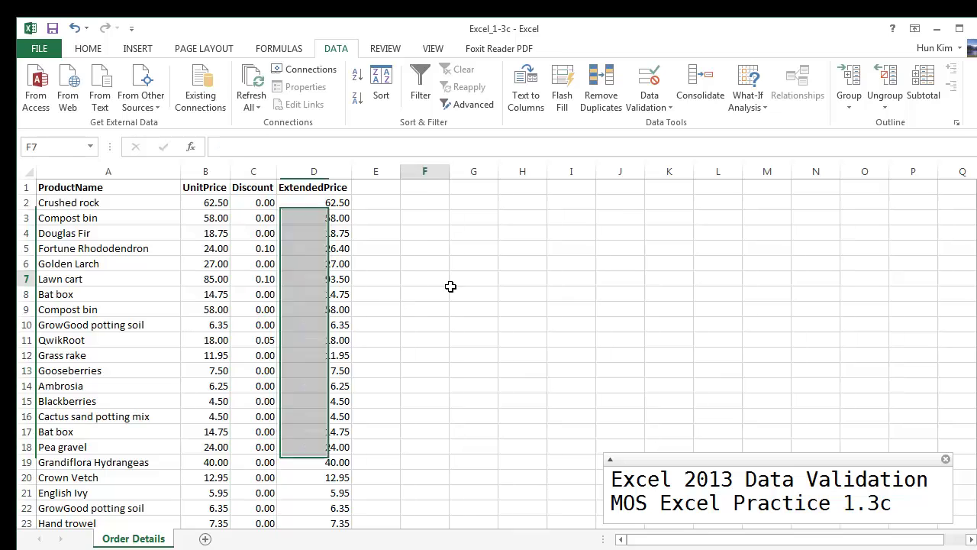
pyautogui.click(513, 237)
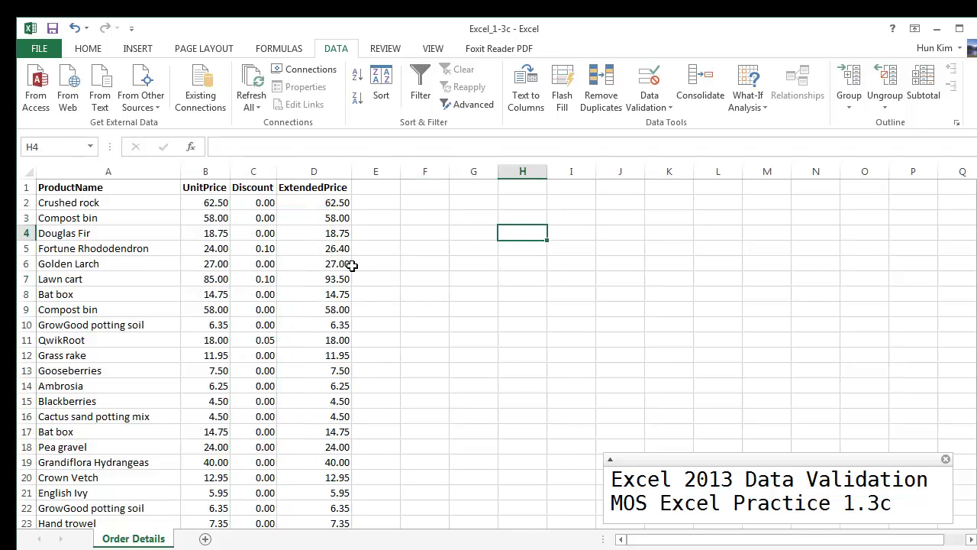
pyautogui.click(260, 267)
pyautogui.click(265, 307)
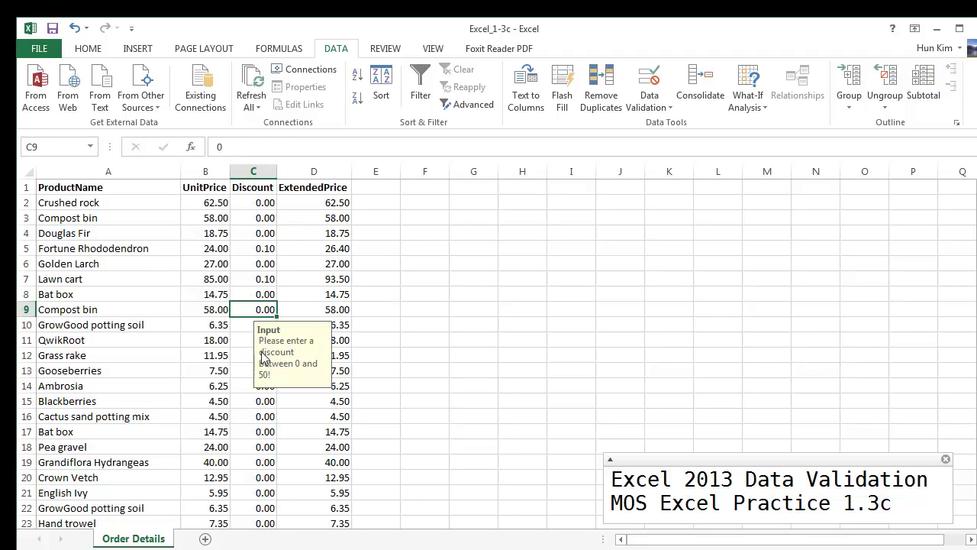
pyautogui.click(456, 296)
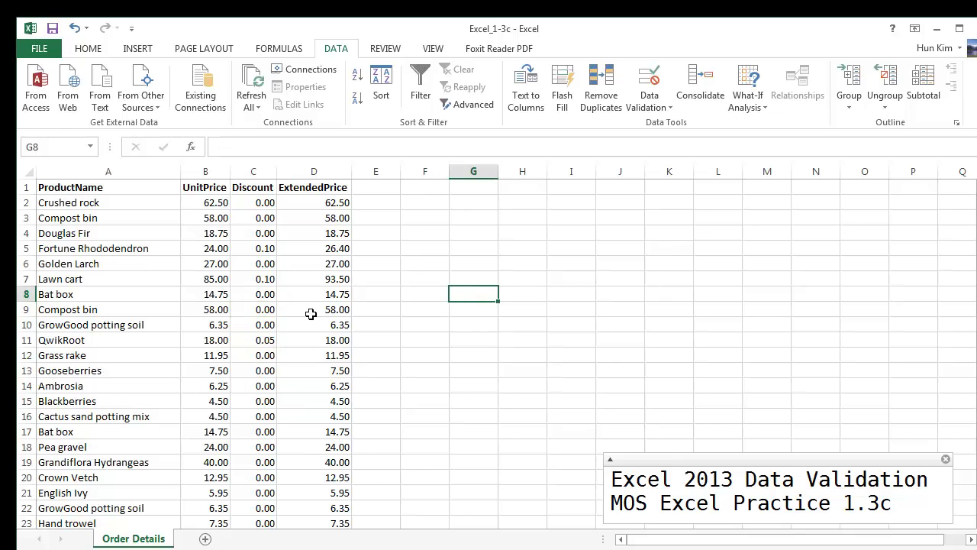
# Step: Enter a 0.40 discount for Compost bin in C9
pyautogui.click(265, 310)
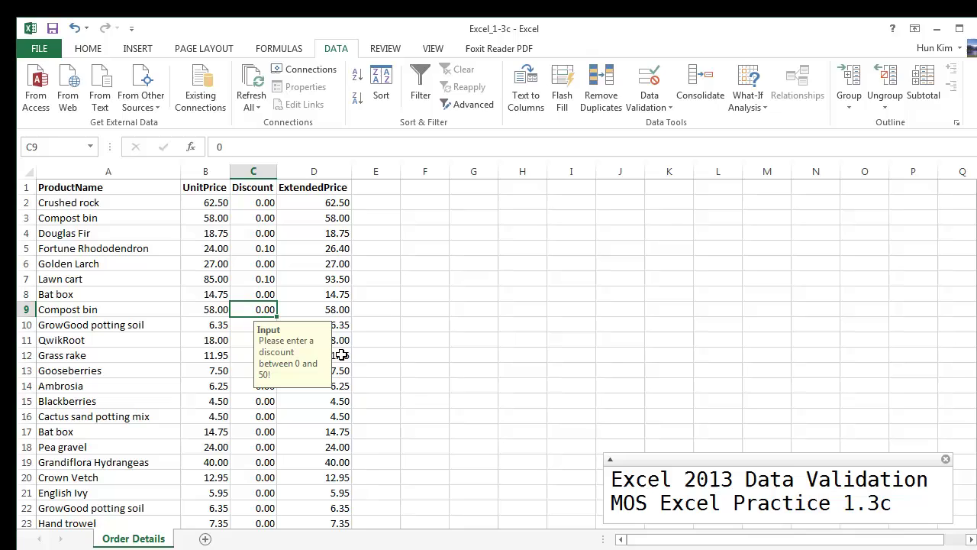
pyautogui.write('.40')
pyautogui.press('Return')
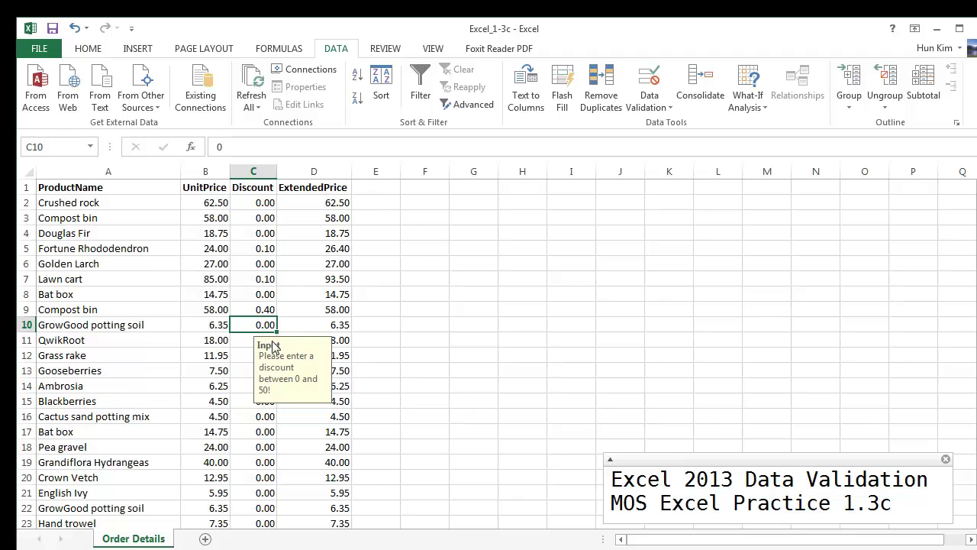
# Step: Enter .75 in C10, retry after the Epic Fail alert, and replace it with .25
pyautogui.write('.75')
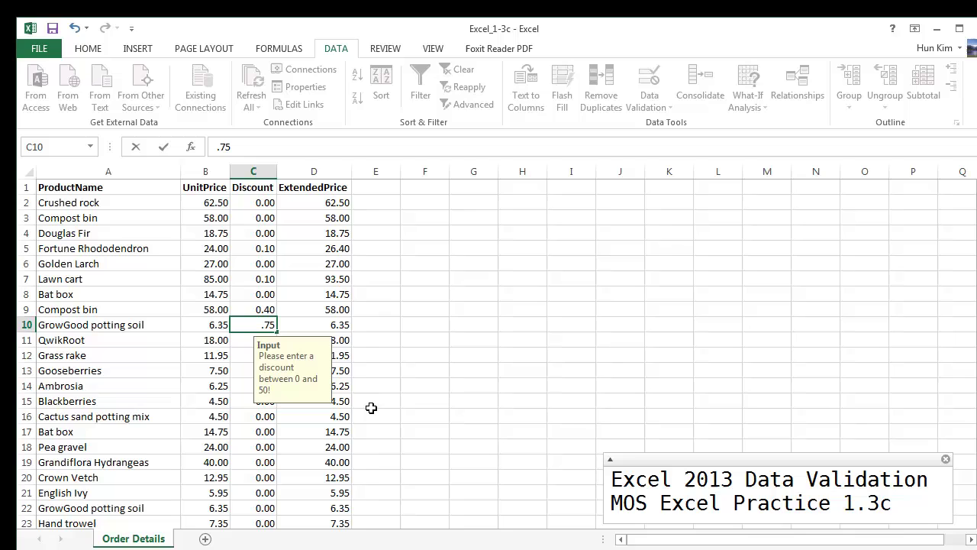
pyautogui.press('Return')
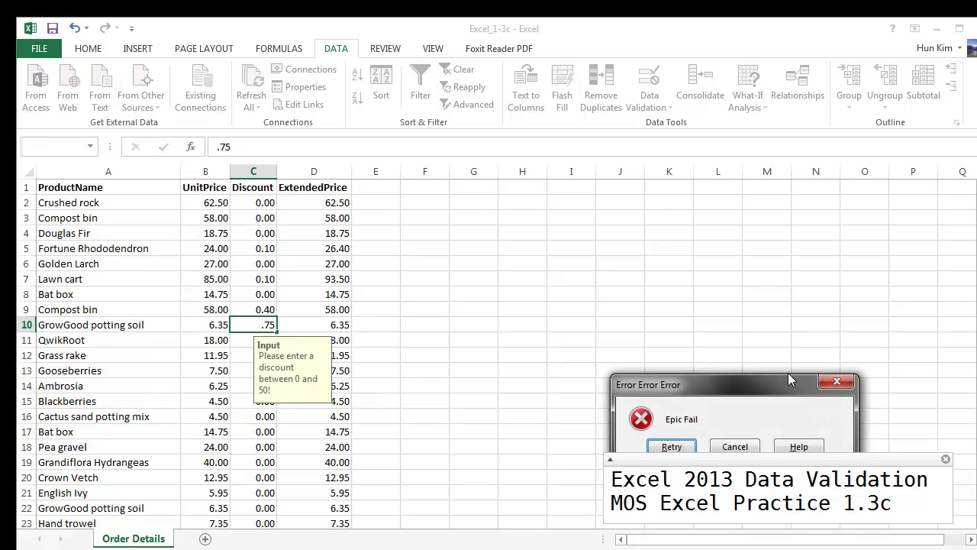
pyautogui.moveTo(803, 378); pyautogui.dragTo(522, 242)
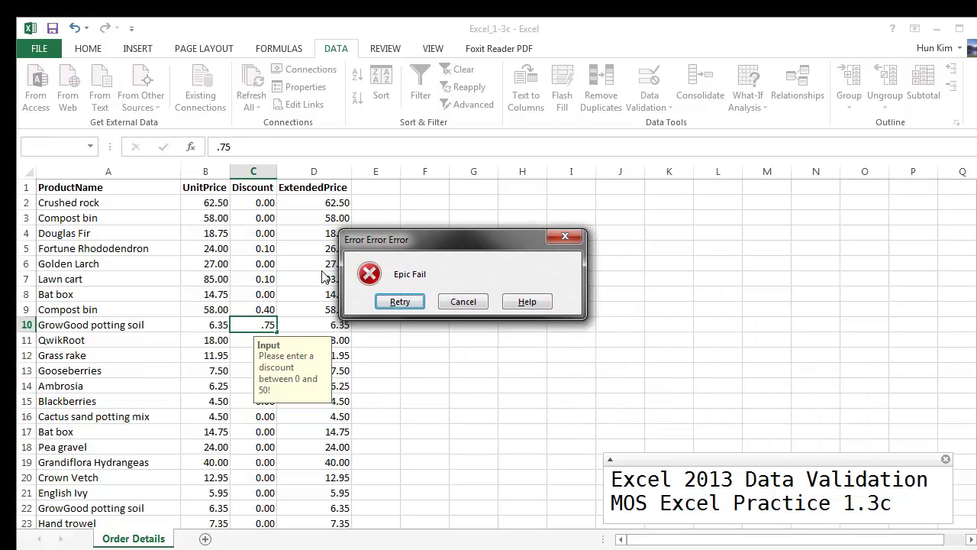
pyautogui.click(401, 303)
pyautogui.press('BackSpace')
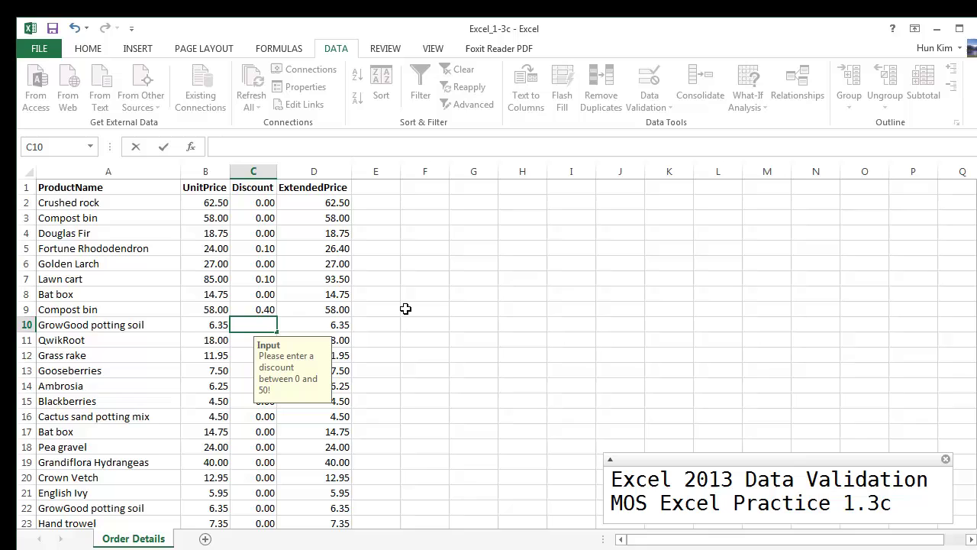
pyautogui.write('.25')
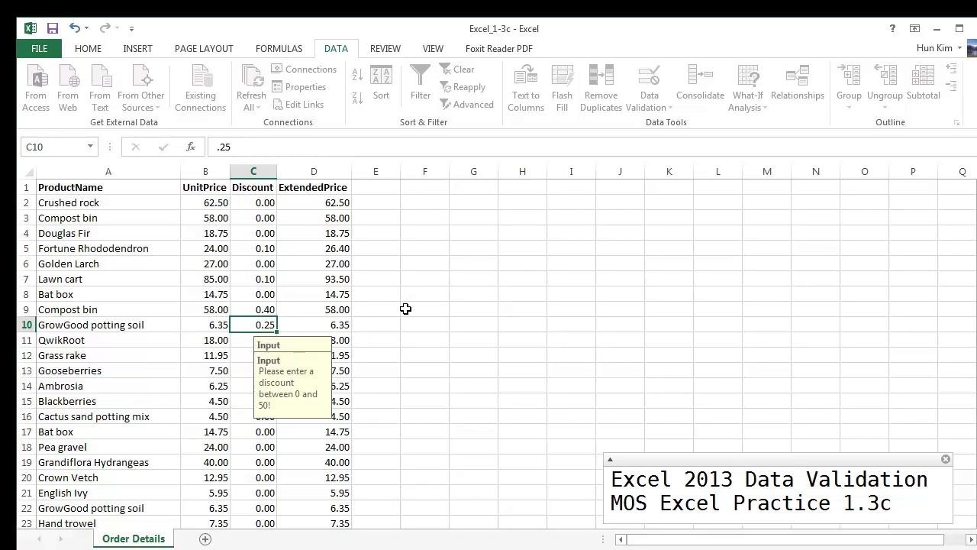
pyautogui.press('Return')
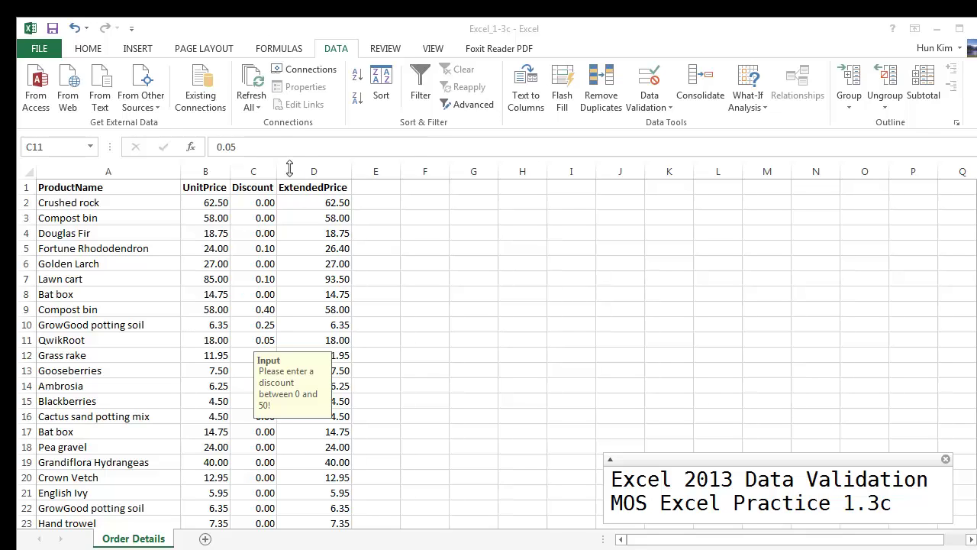
pyautogui.click(286, 49)
pyautogui.click(287, 49)
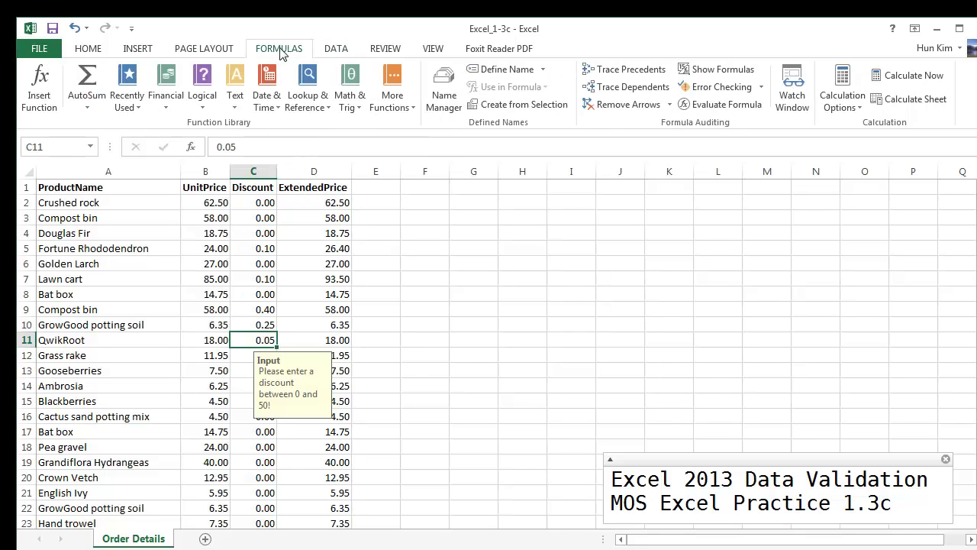
pyautogui.click(330, 52)
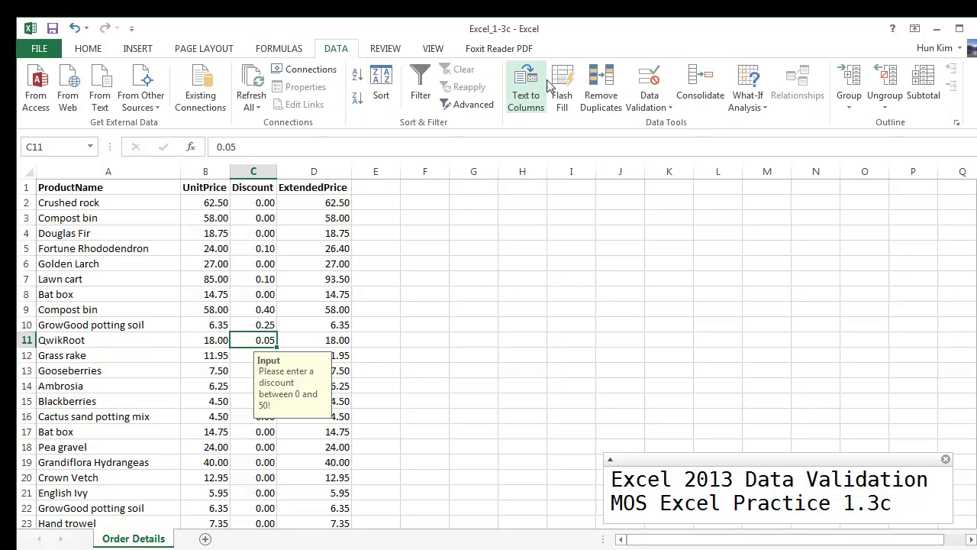